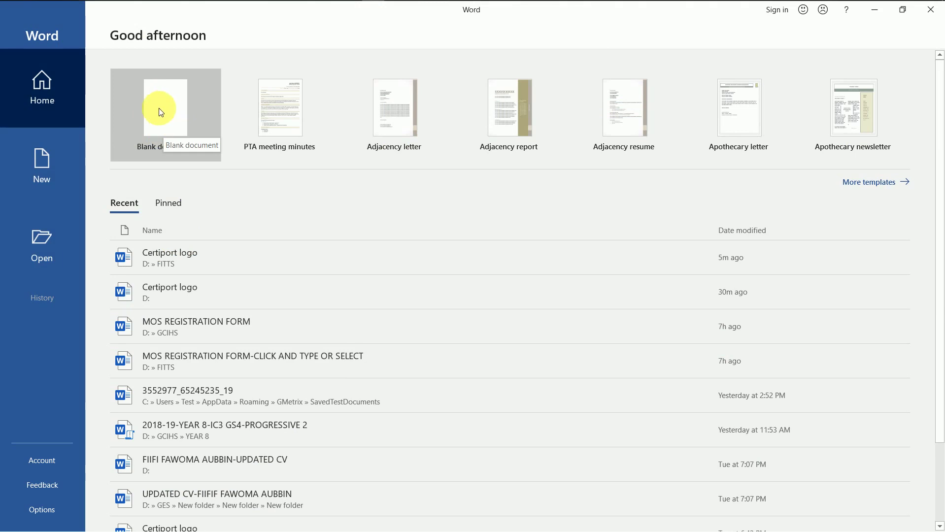
- Create a blank document and pin the Home ribbon so it stays open
left_click(158, 108)
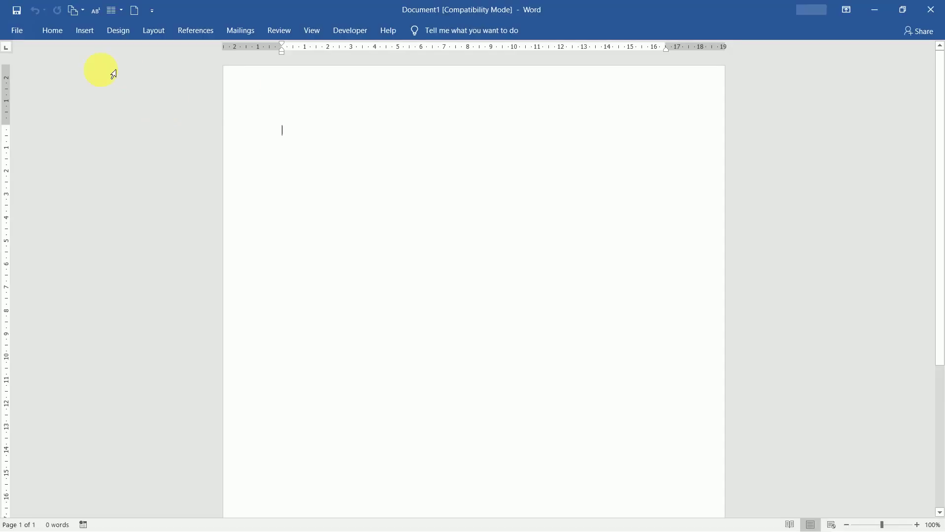
left_click(54, 31)
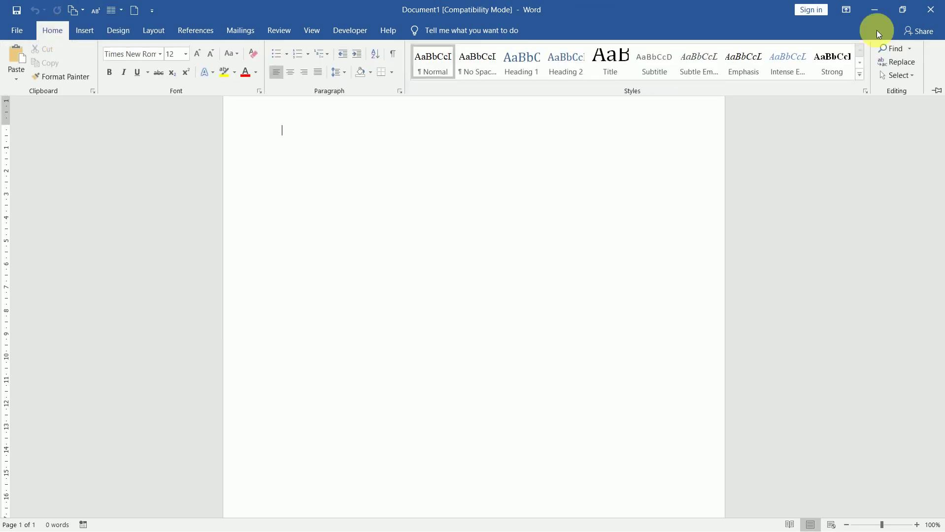
left_click(936, 90)
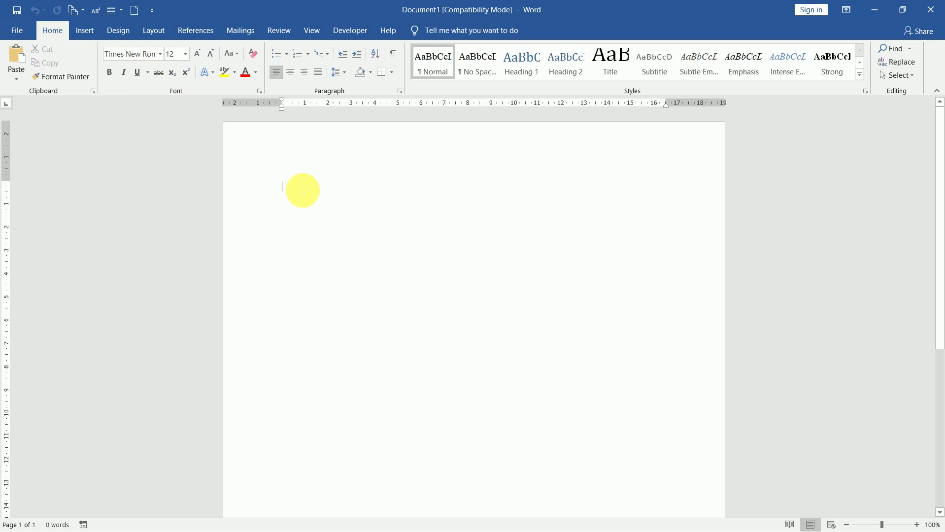
- Enter =rand(5,8), correcting the mistyped 10, to generate five paragraphs of sample text
type("=")
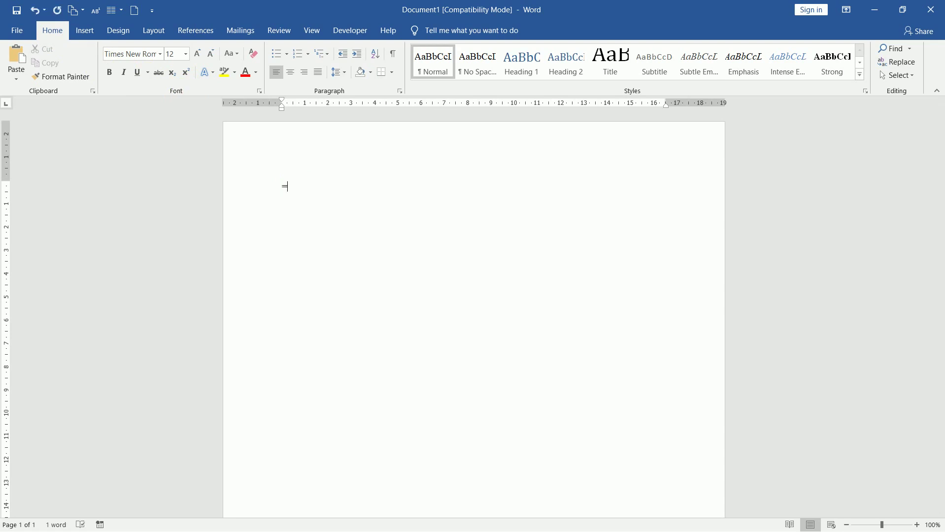
type("rand(")
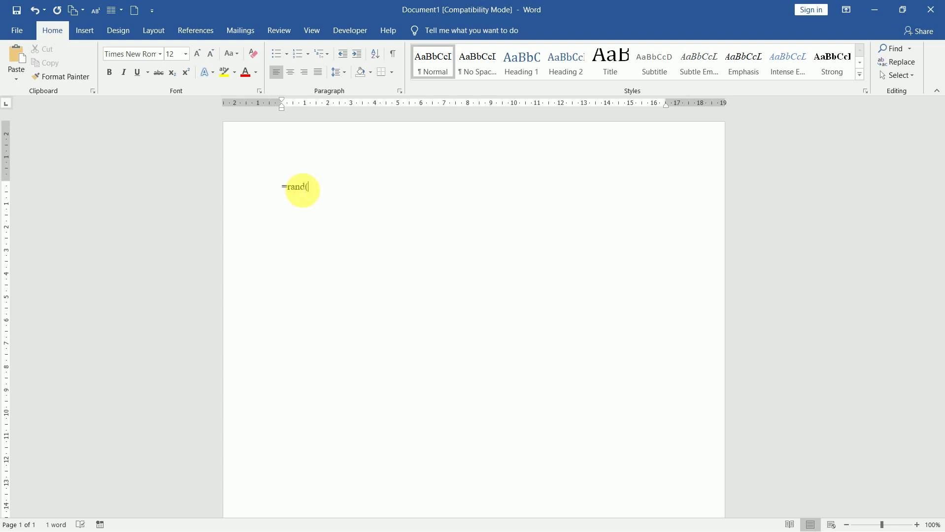
type("5,")
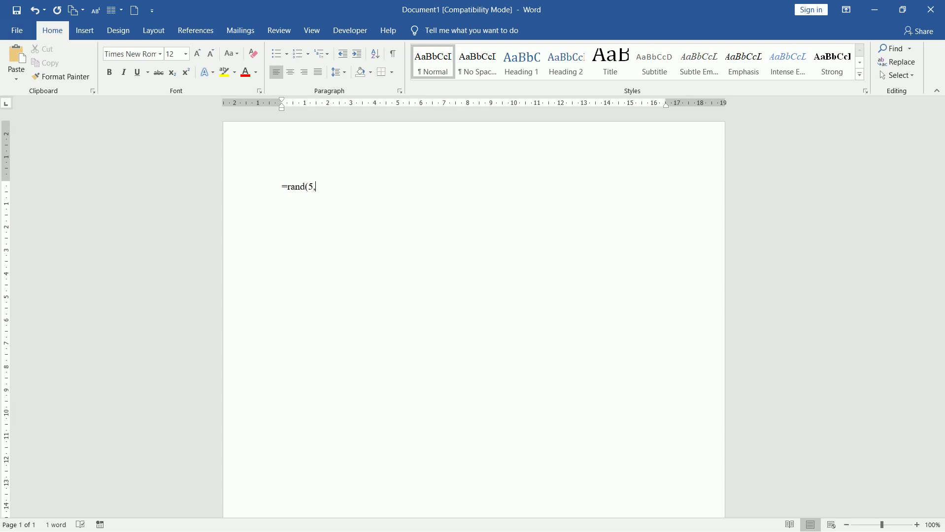
type("10")
key("BackSpace")
key("BackSpace")
type("8)")
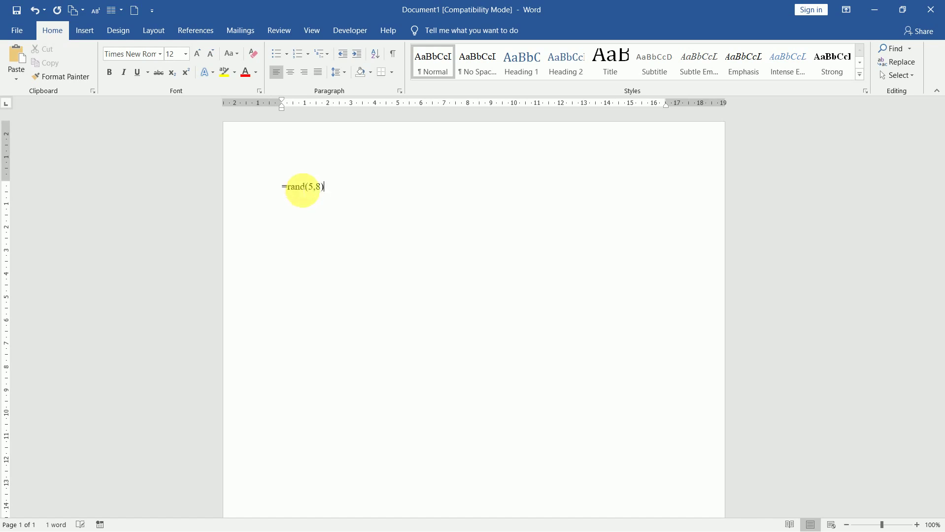
key("Return")
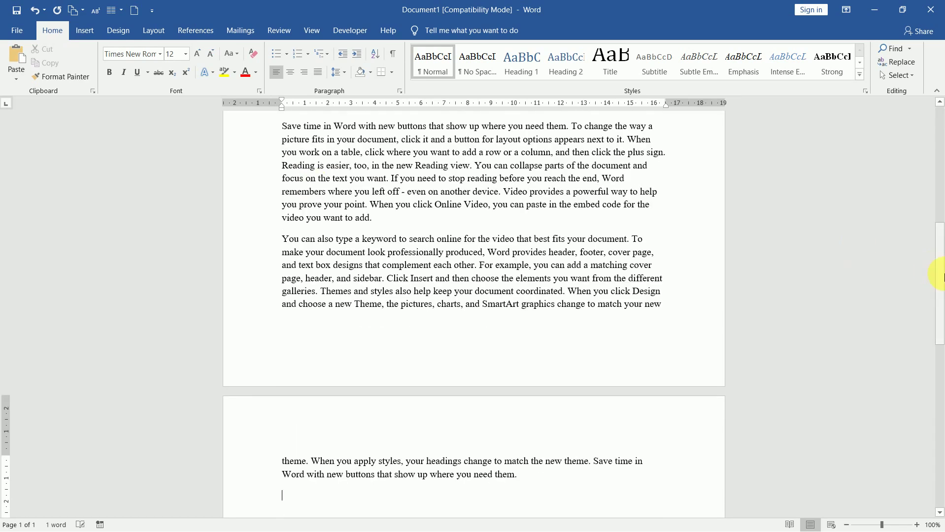
- Drag the scrollbar up to return to the top of the sample text
left_click_drag(942, 277, 933, 143)
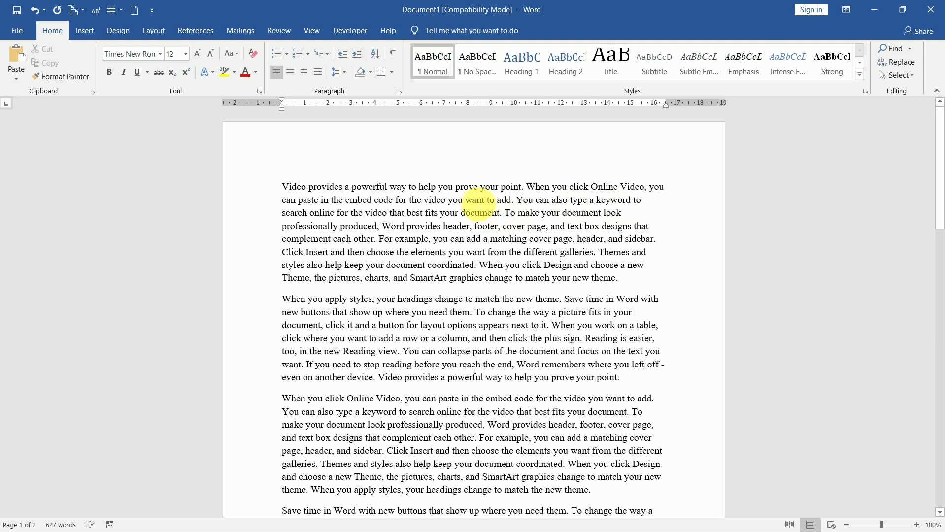
double_click(476, 200)
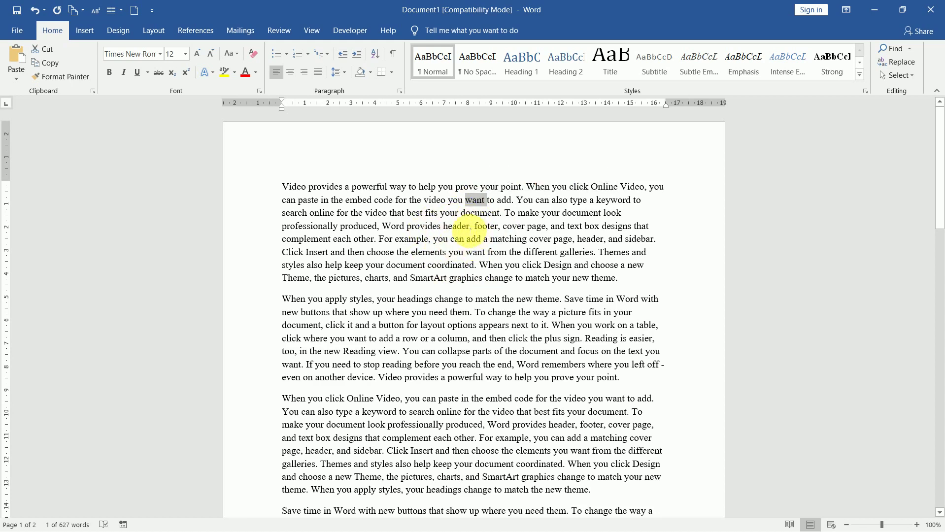
triple_click(465, 227)
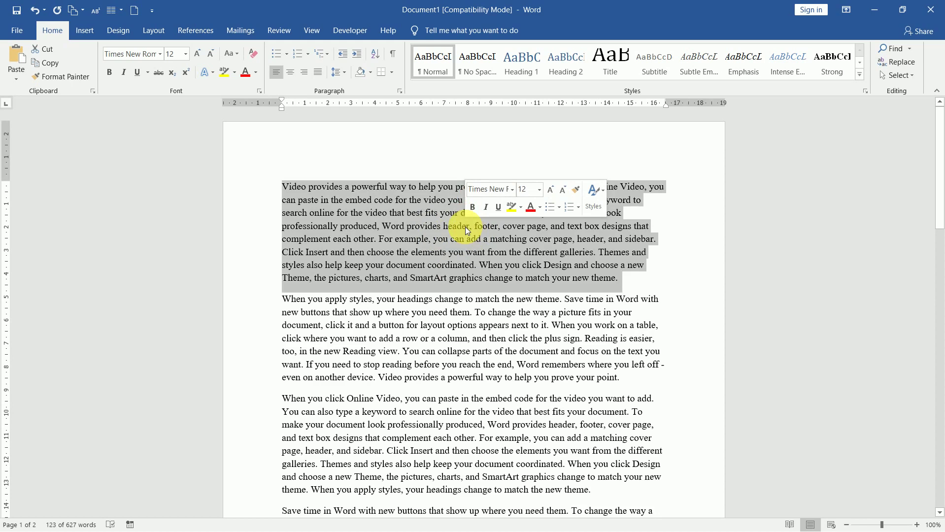
left_click(466, 226)
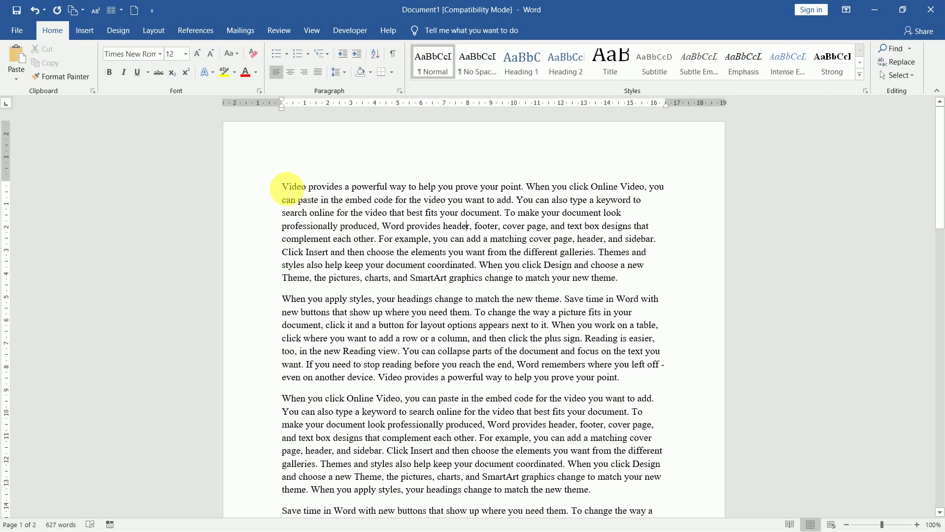
left_click_drag(287, 189, 627, 290)
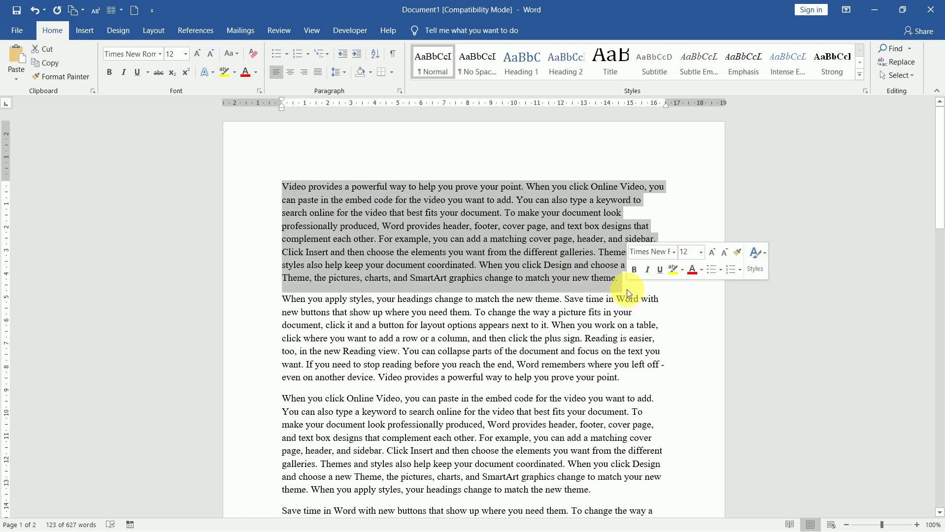
left_click(549, 251)
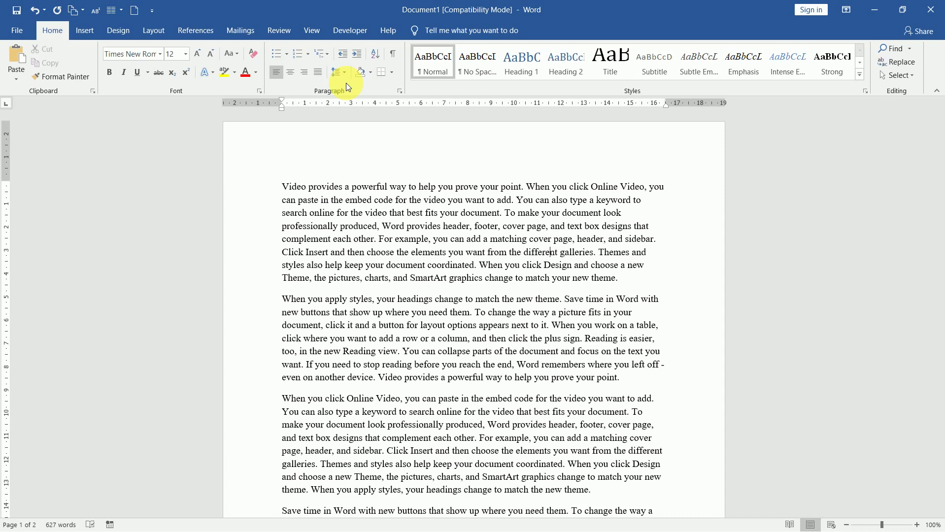
- Select the first line from the left margin, then extend the selection to the whole first paragraph
left_click(257, 189)
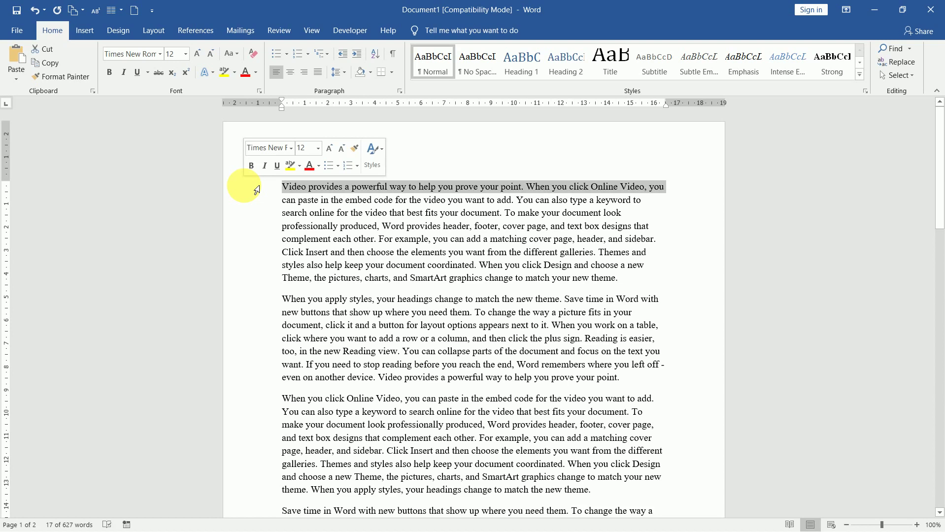
double_click(256, 190)
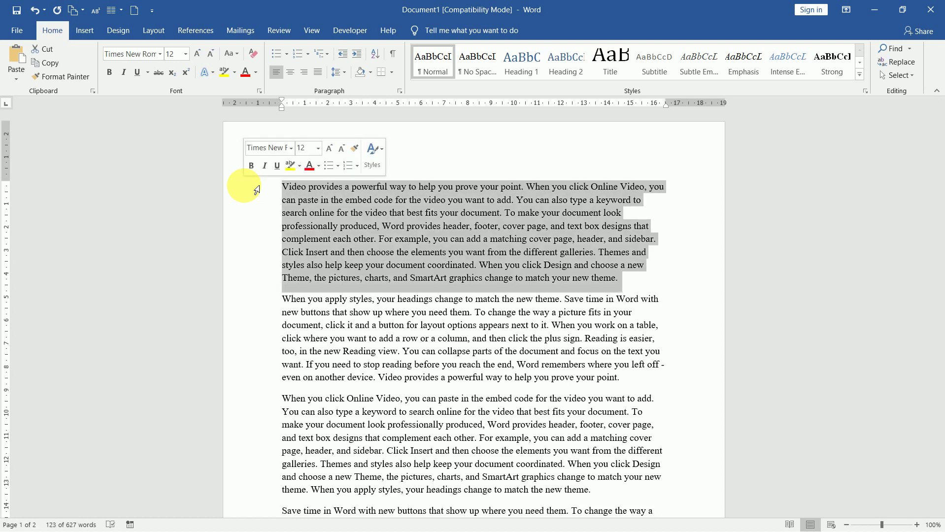
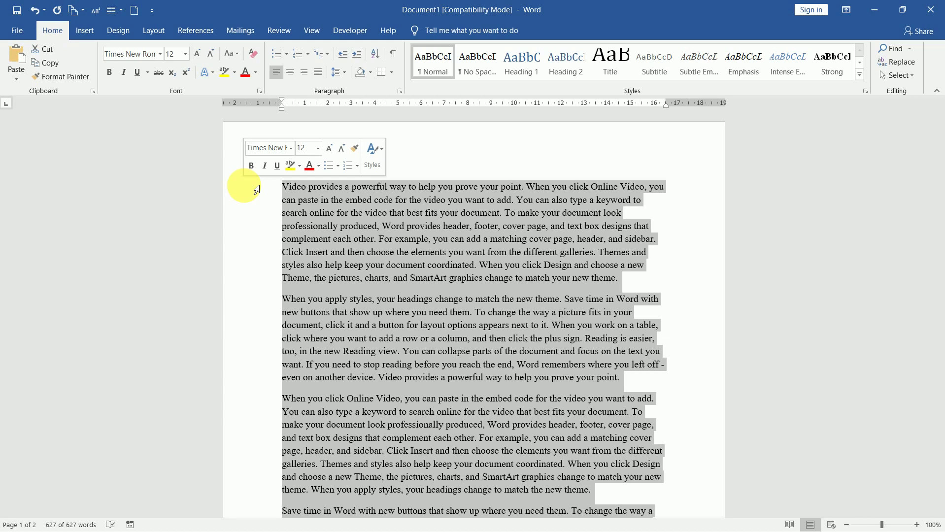
- Deselect the whole-document Ctrl+A selection by clicking inside the sample text
left_click(333, 226)
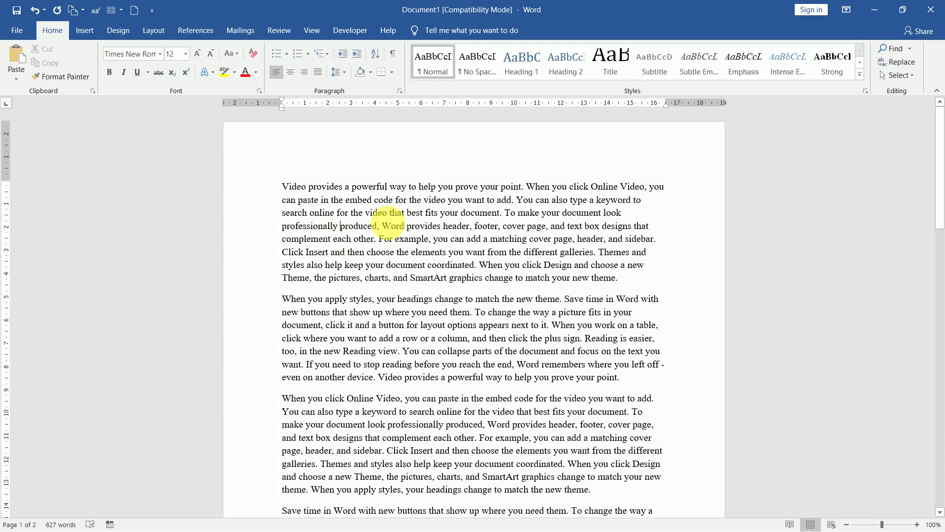
key("Up")
key("Down")
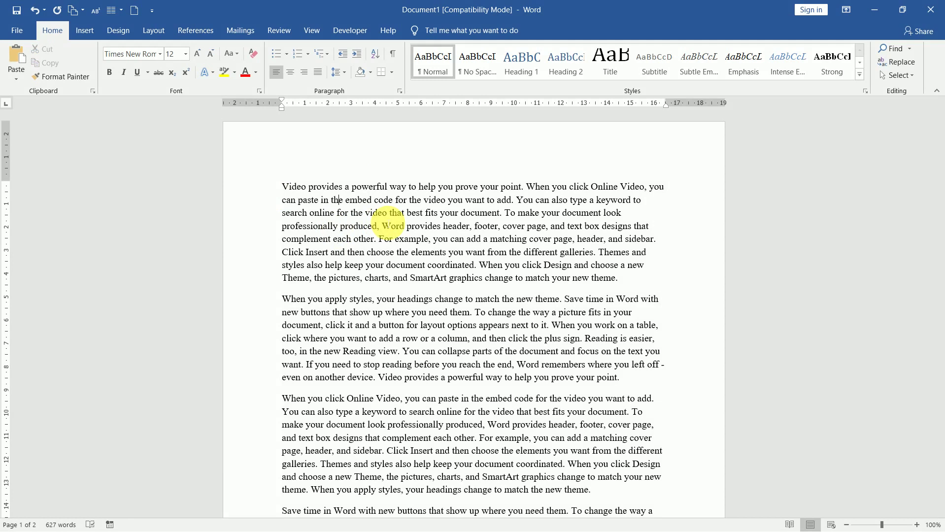
key("Up")
key("shift+Down")
key("shift+Down")
key("shift+Down")
key("shift+Down")
key("shift+Down")
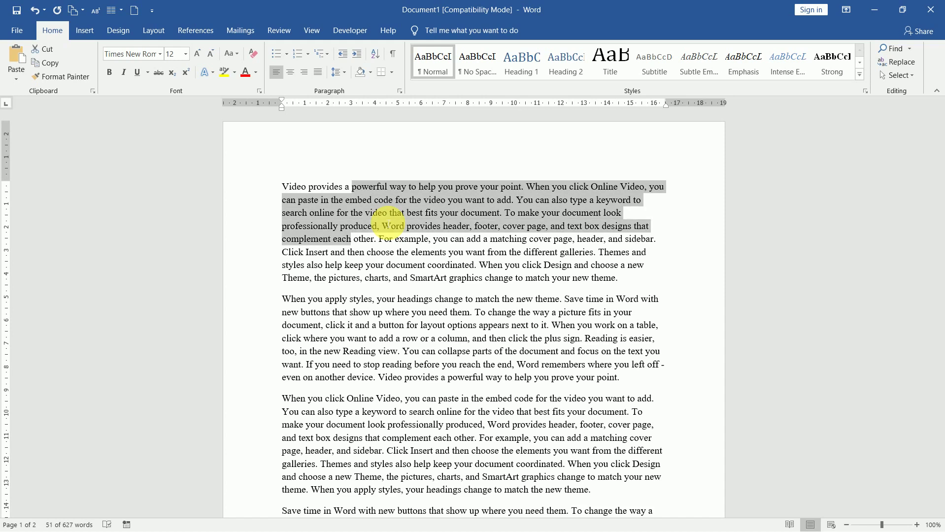
key("shift+Down")
key("shift+Up")
key("shift+Up")
key("shift+Up")
key("shift+Up")
key("shift+Up")
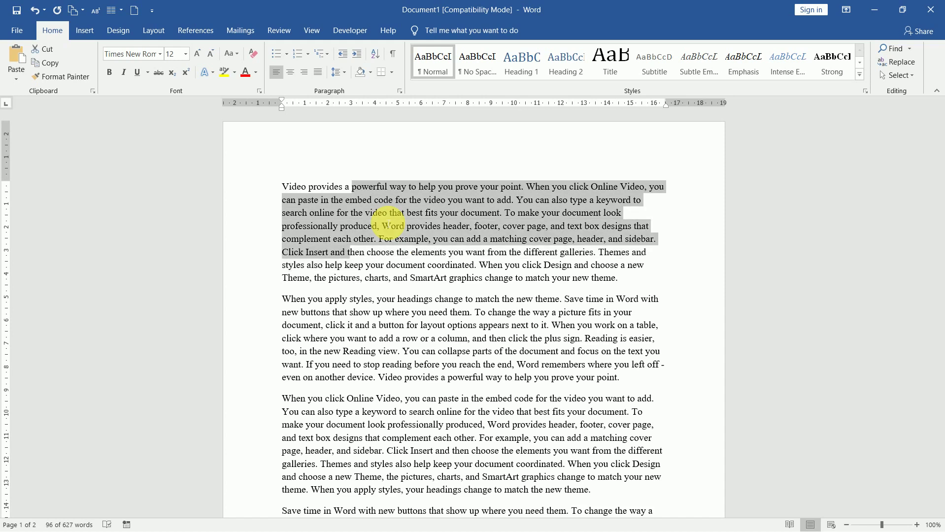
key("shift+Up")
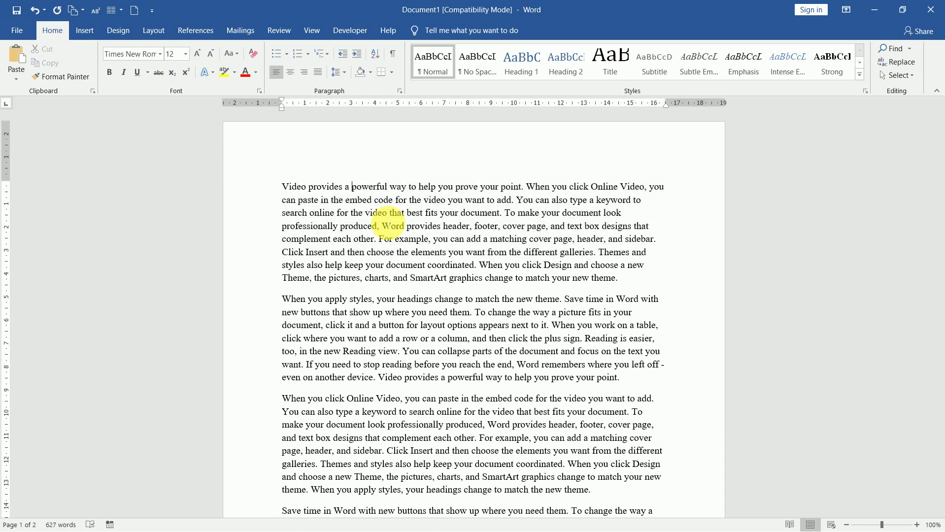
key("shift+Left")
key("shift+Left")
key("shift+Left")
key("shift+Left")
key("shift+Left")
key("shift+Left")
key("shift+Left")
key("shift+Left")
key("shift+Left")
key("shift+Left")
key("shift+Left")
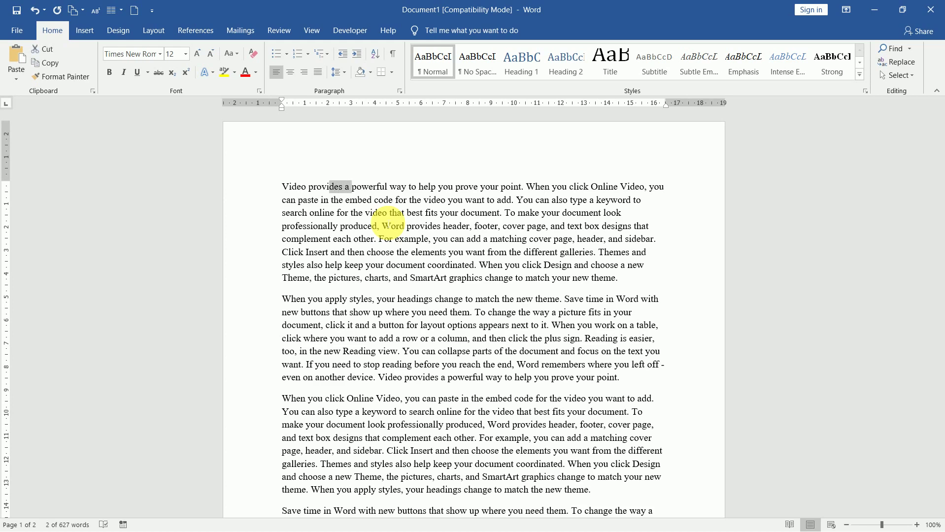
key("shift+Left")
key("shift+Left")
key("shift+Left")
key("shift+Left")
key("shift+Left")
key("shift+Left")
key("shift+Right")
key("shift+Right")
key("shift+Right")
key("shift+Right")
key("shift+Right")
key("shift+Right")
key("shift+Right")
key("shift+Right")
key("shift+Right")
key("shift+Right")
key("shift+Right")
key("shift+Right")
key("shift+Right")
key("shift+Right")
key("shift+Right")
key("shift+Right")
key("shift+Right")
key("shift+Right")
key("shift+Right")
key("shift+Right")
key("shift+Right")
key("shift+Right")
key("shift+Right")
key("shift+Right")
key("shift+Right")
key("shift+Right")
key("shift+Right")
key("shift+Right")
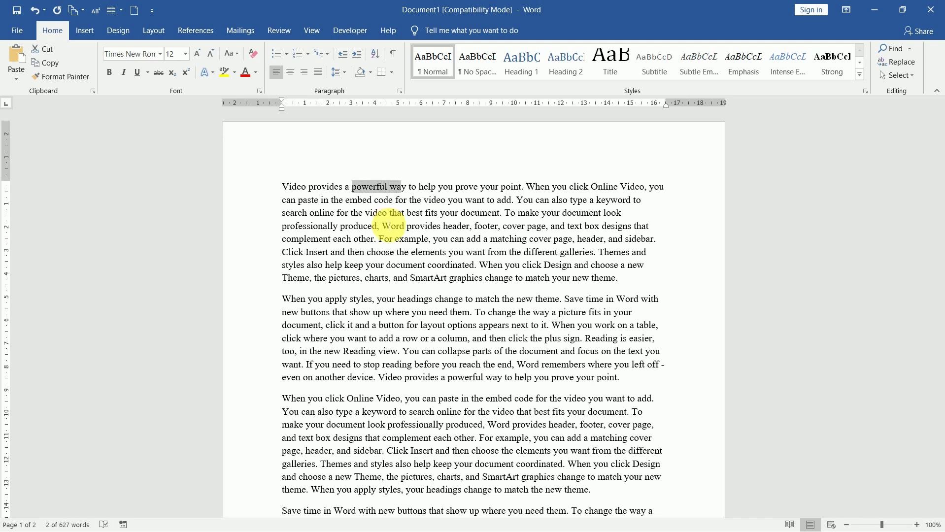
left_click(400, 239)
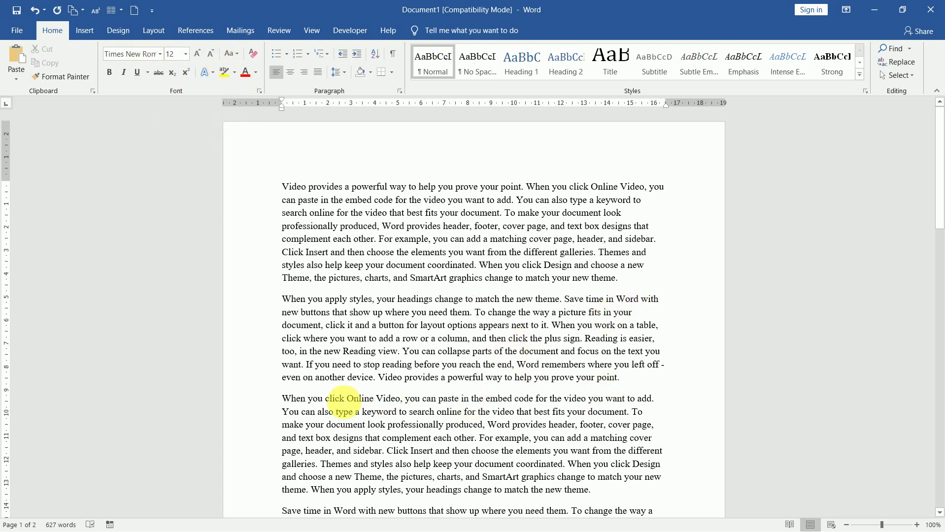
- Select the third paragraph and set its font to Bahnschrift Light
triple_click(284, 404)
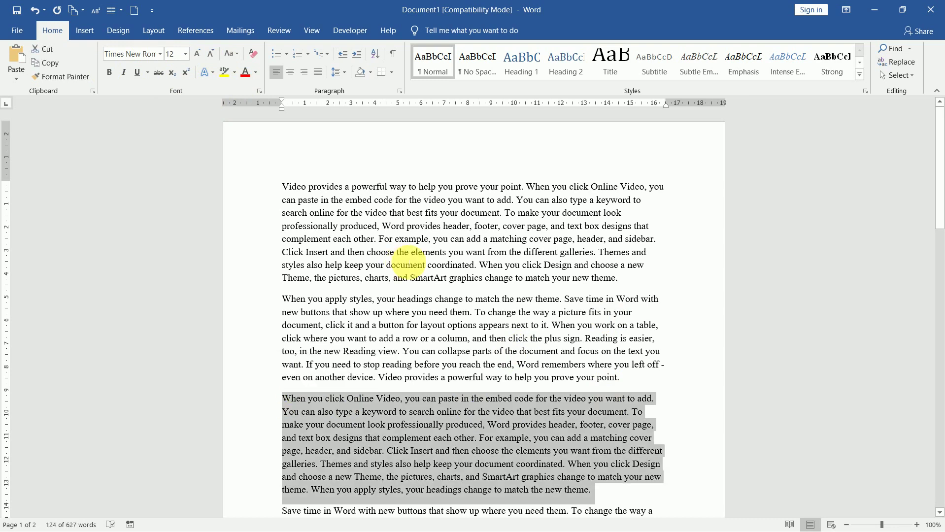
left_click(161, 54)
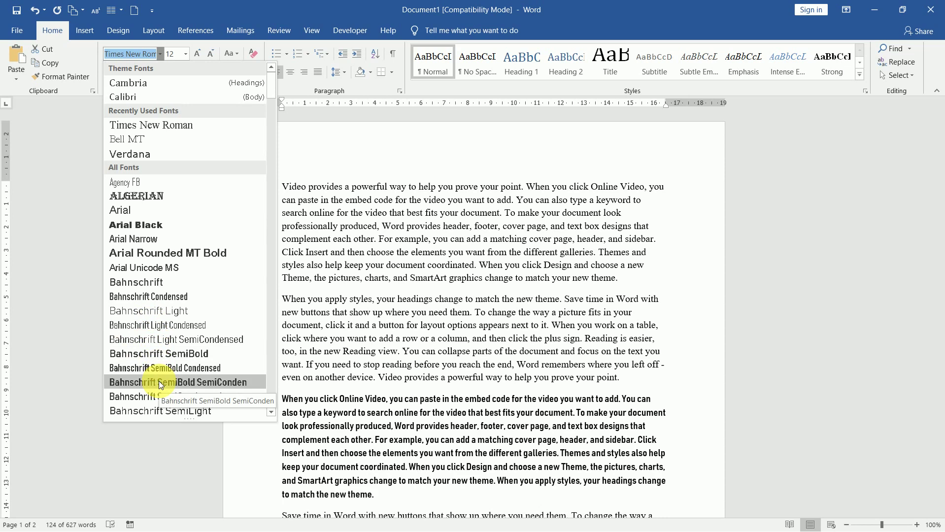
left_click(168, 316)
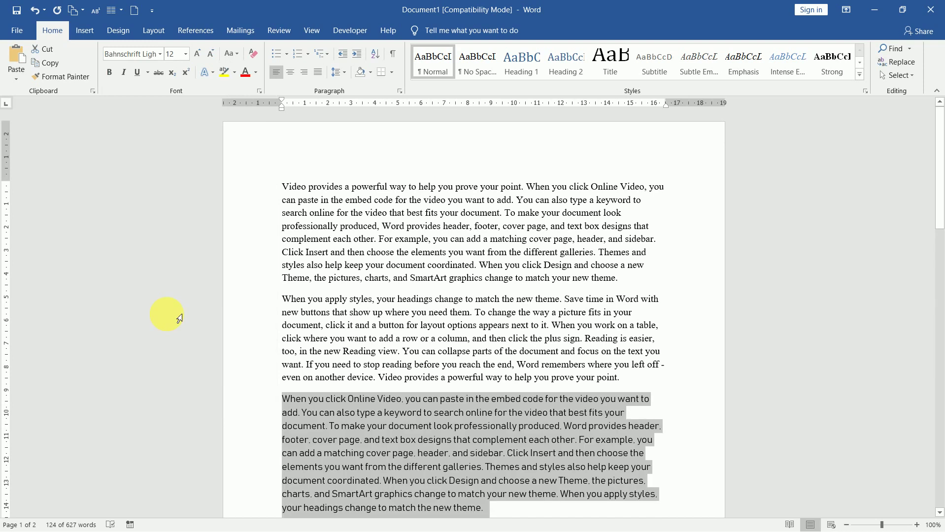
left_click(187, 58)
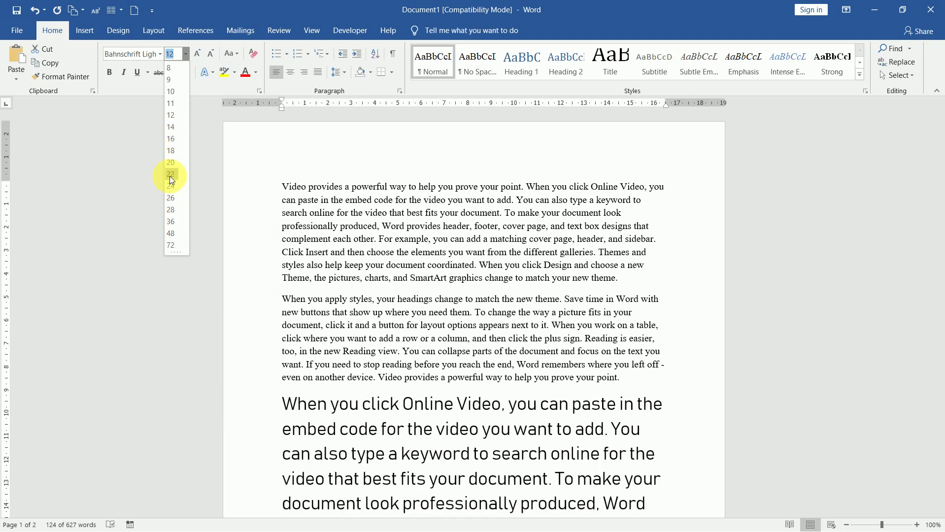
- Set the third paragraph to 14 pt, try Grow and Shrink Font down to 10, and end at 14 pt
left_click(200, 56)
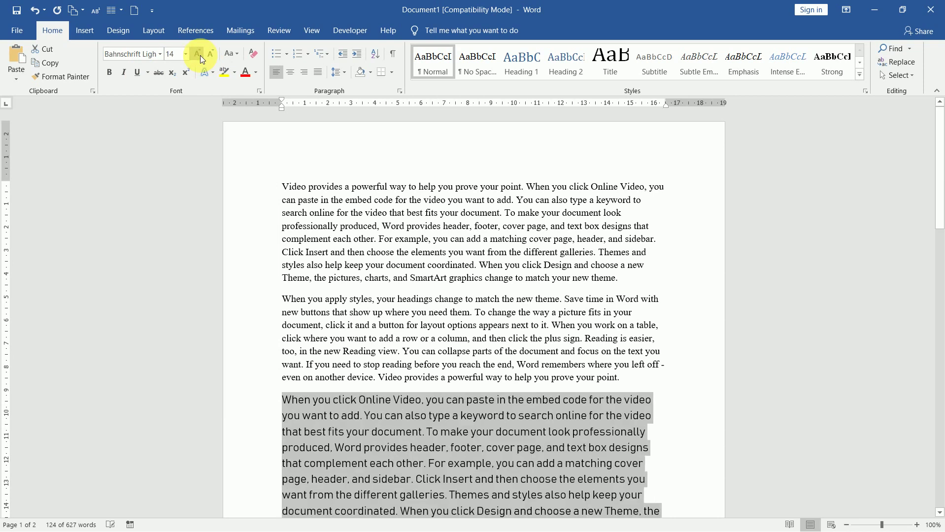
left_click(200, 55)
left_click(200, 55)
left_click(212, 54)
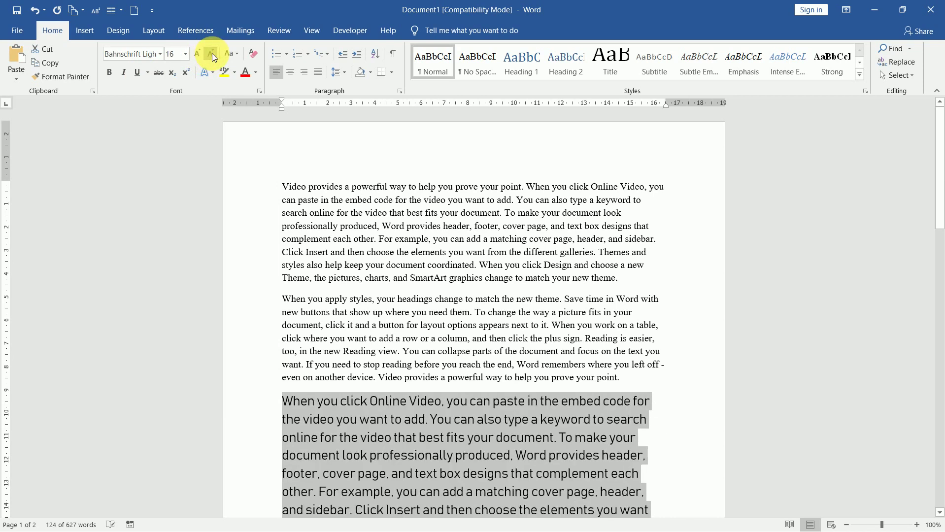
left_click(212, 53)
left_click(212, 54)
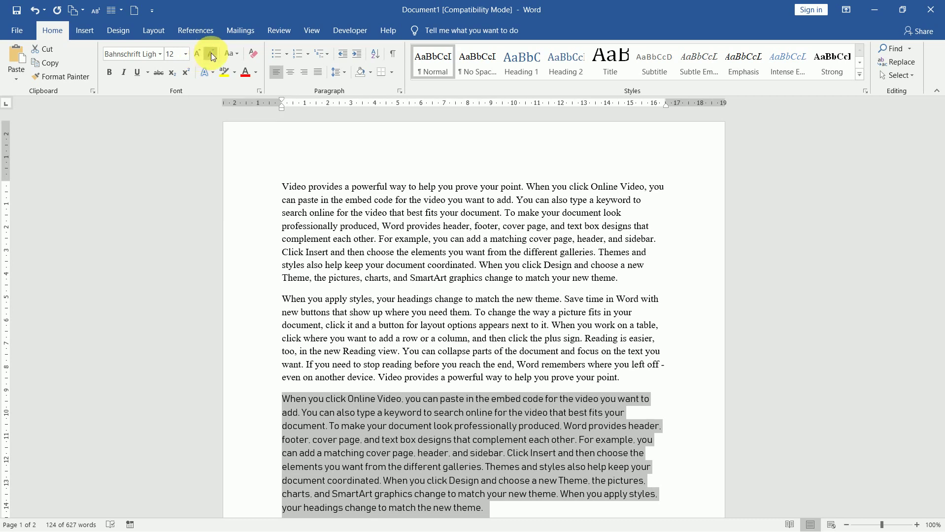
left_click(211, 53)
left_click(212, 53)
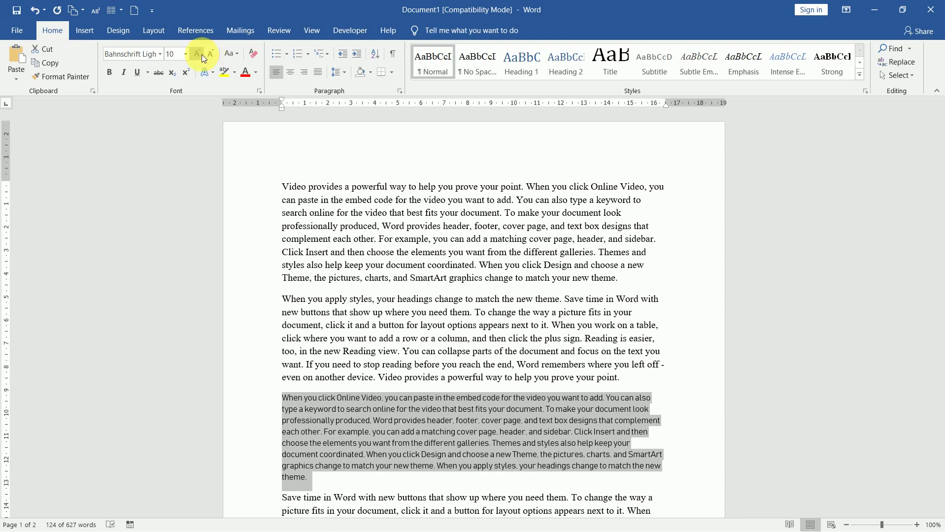
left_click(202, 54)
left_click(201, 54)
left_click(202, 54)
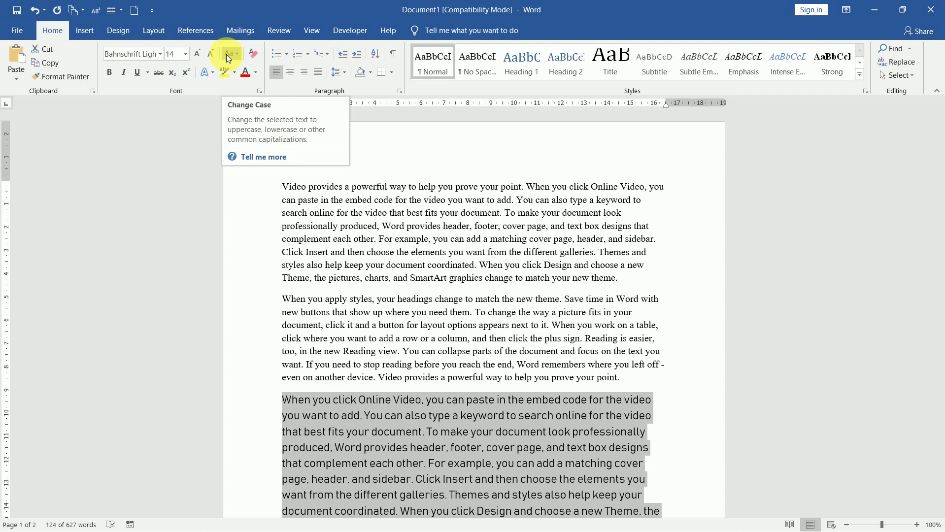
- Cycle the paragraph through lowercase, UPPERCASE, Capitalize Each Word and tOGGLE cASE, ending in UPPERCASE
left_click(228, 57)
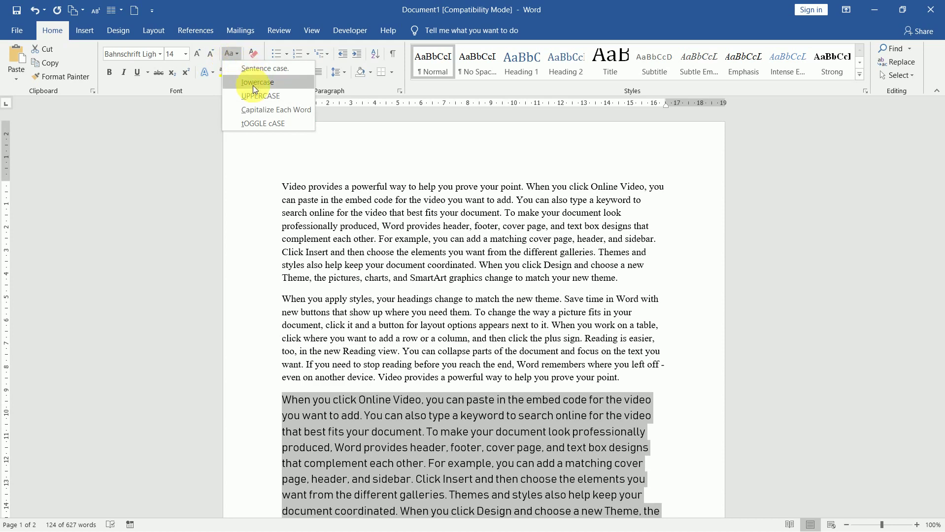
left_click(253, 86)
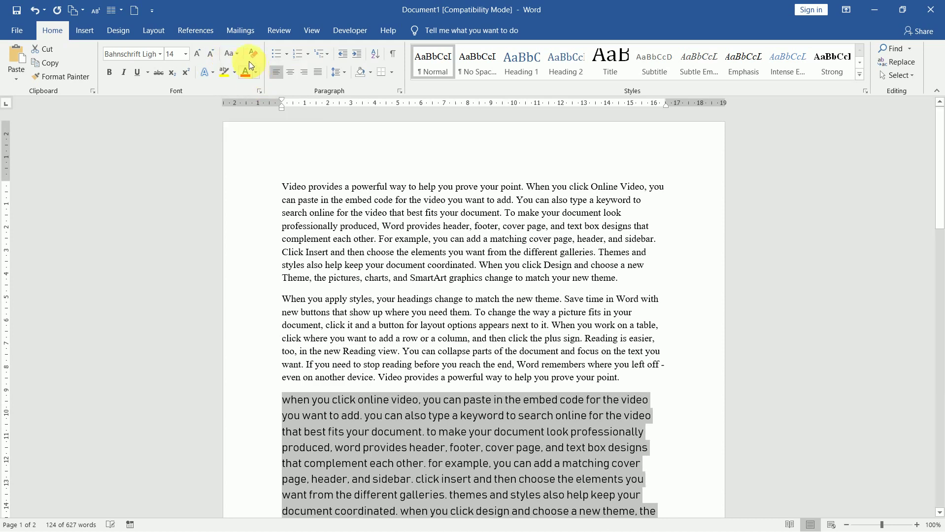
left_click(237, 55)
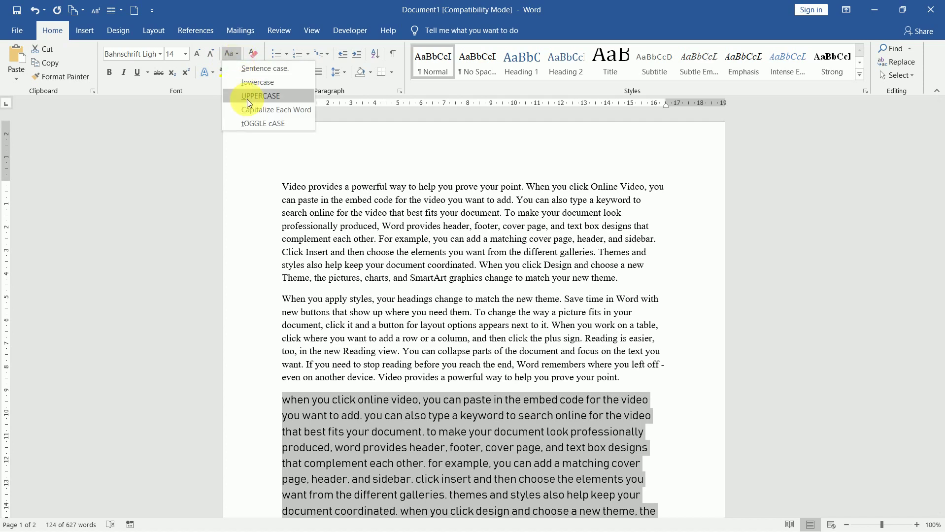
left_click(247, 101)
left_click(233, 54)
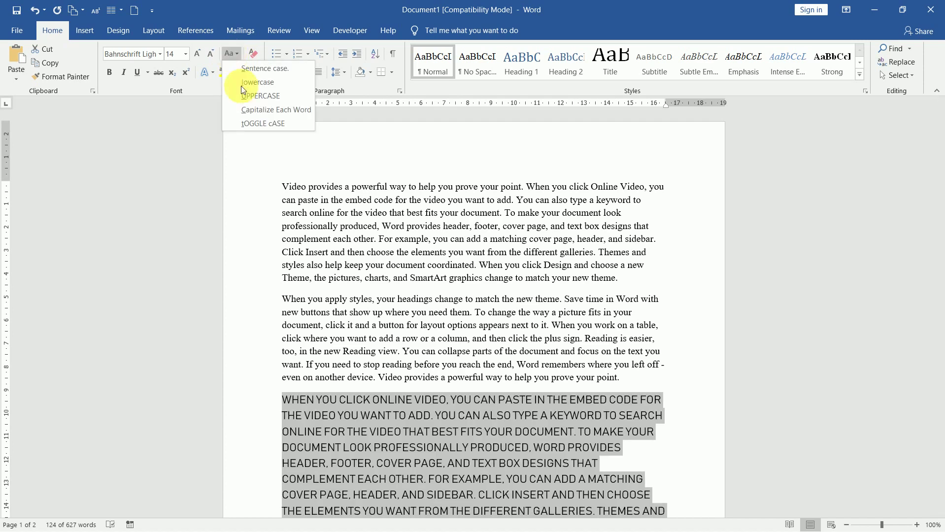
left_click(254, 108)
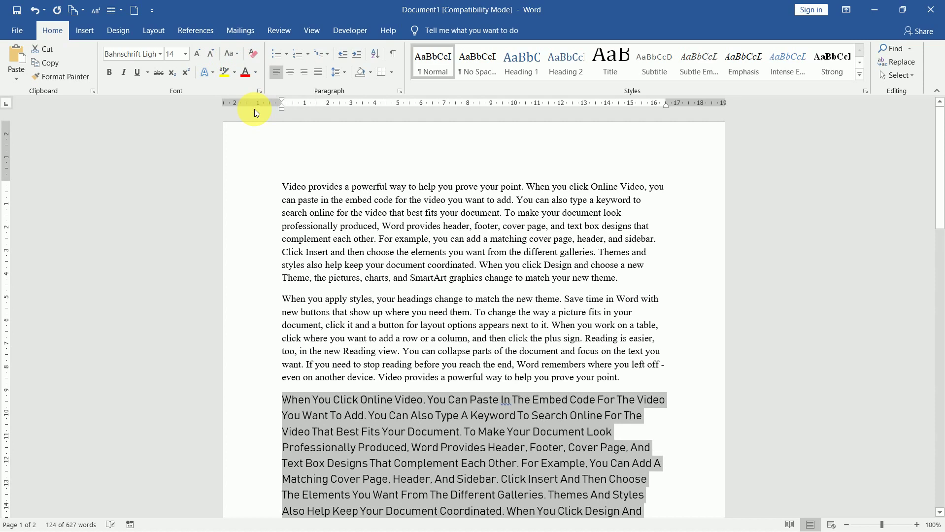
left_click(230, 55)
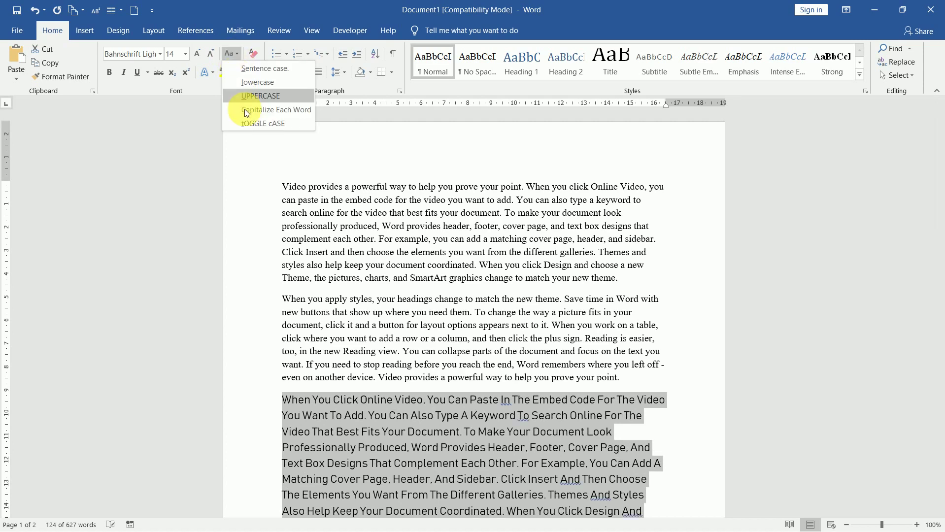
left_click(256, 124)
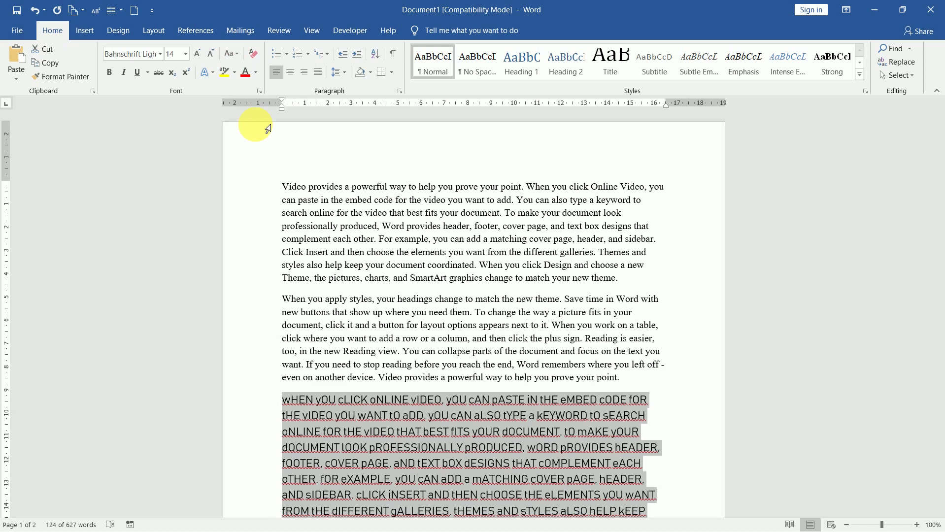
left_click(233, 53)
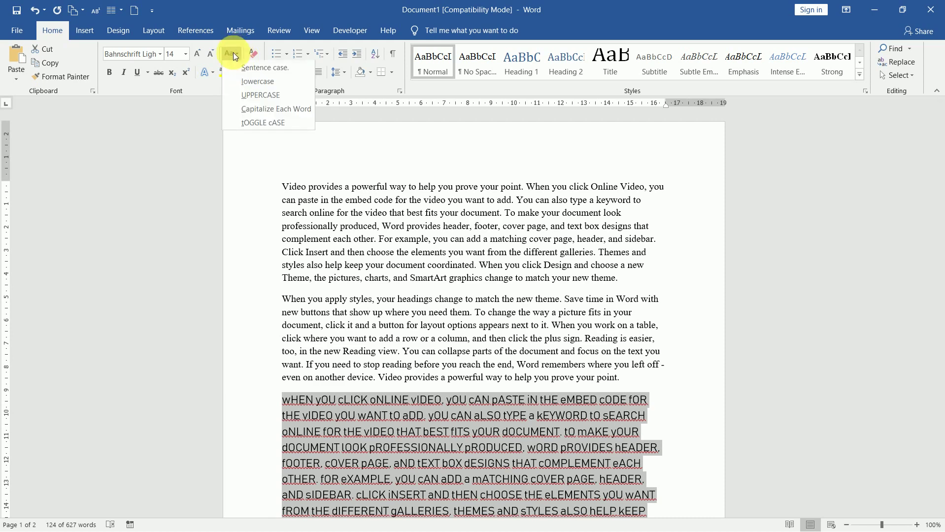
left_click(252, 95)
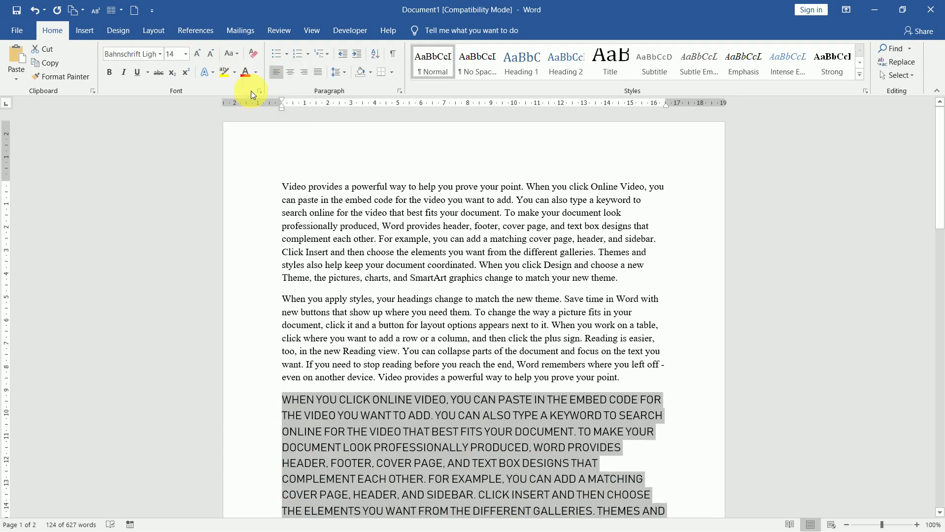
- Make the uppercase paragraph bold, italic and underlined, and view the underline style choices
left_click(109, 72)
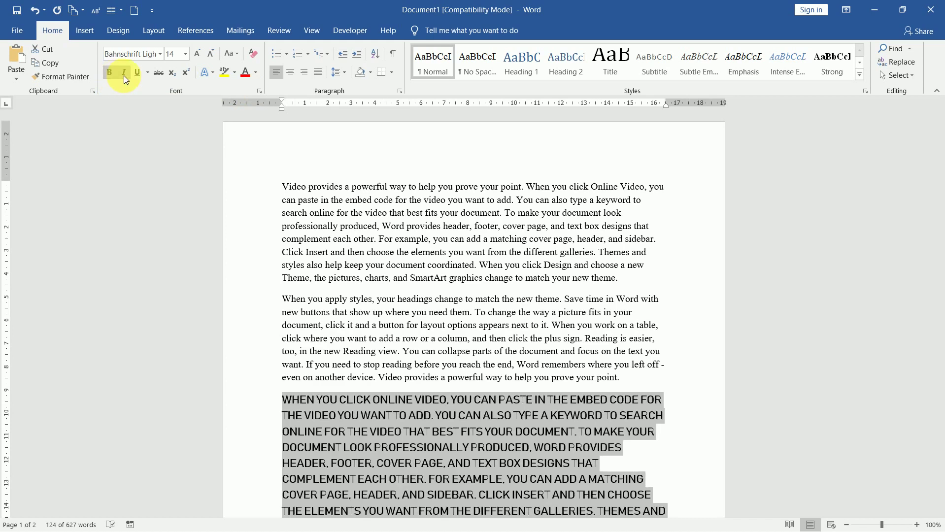
left_click(124, 75)
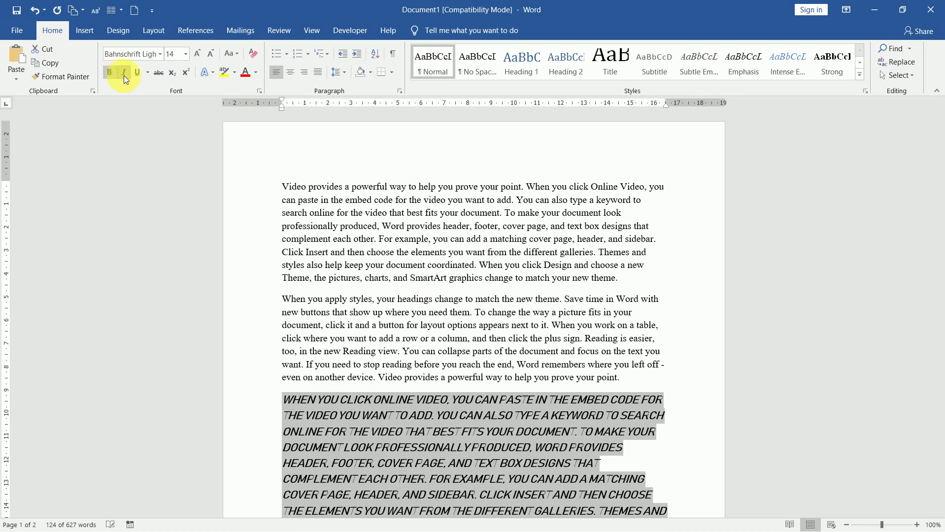
left_click(137, 74)
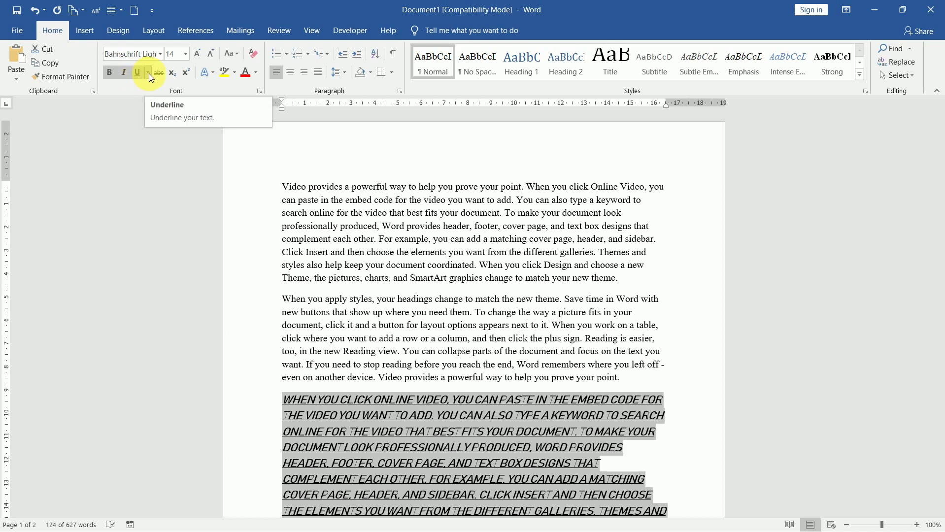
left_click(148, 72)
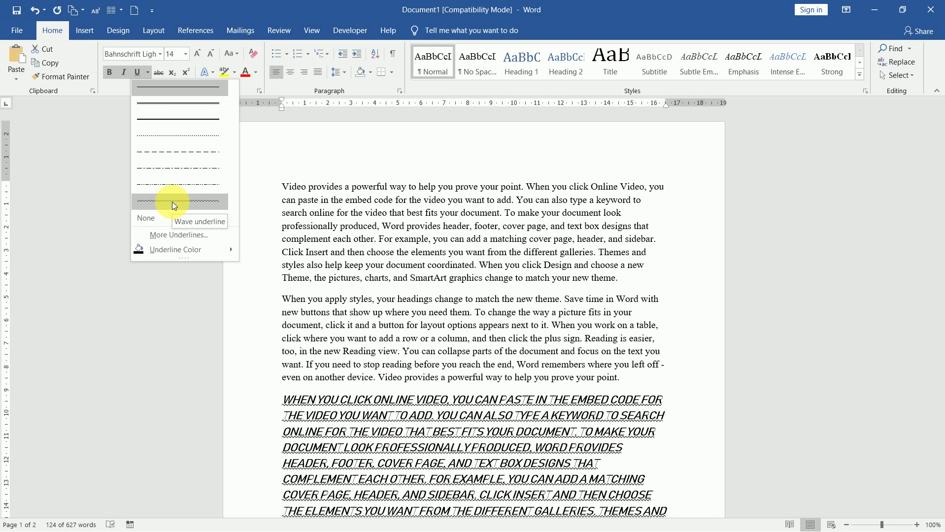
- Browse underline colours, toggle Strikethrough on the paragraph, and deselect it
mouse_move(190, 249)
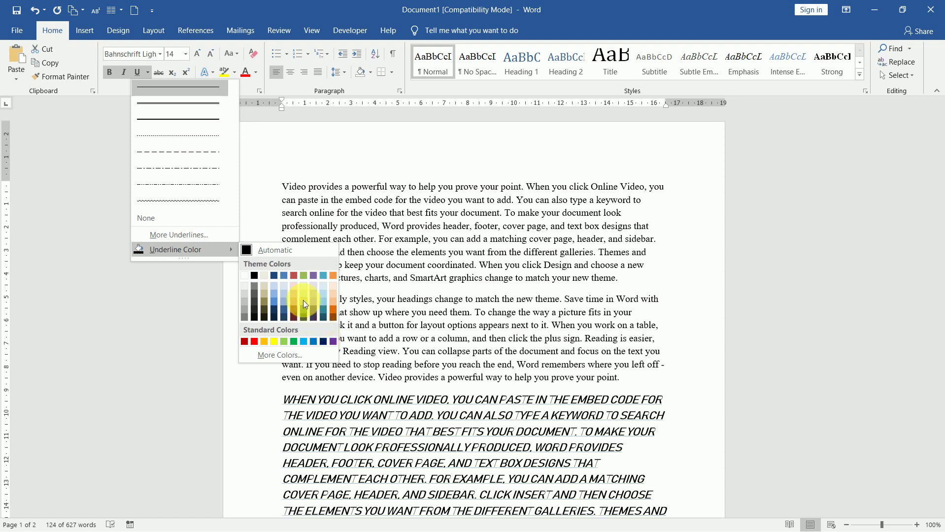
left_click(158, 73)
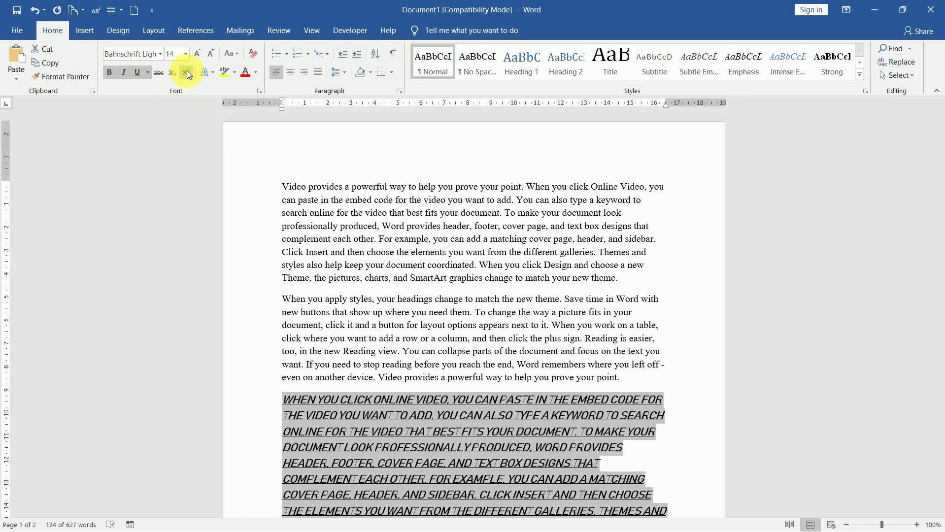
left_click(289, 402)
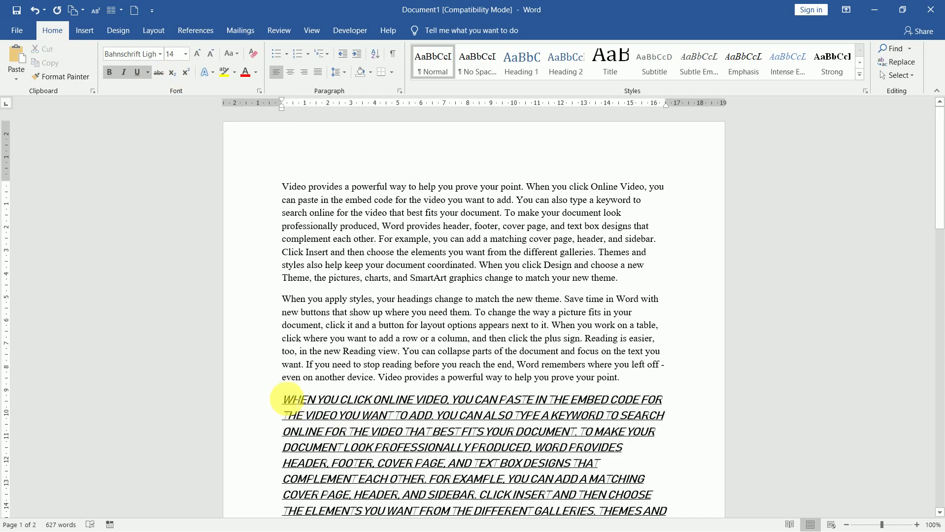
- Add a new line after 'point.' containing 'ax', enlarged to 48 pt
left_click(632, 387)
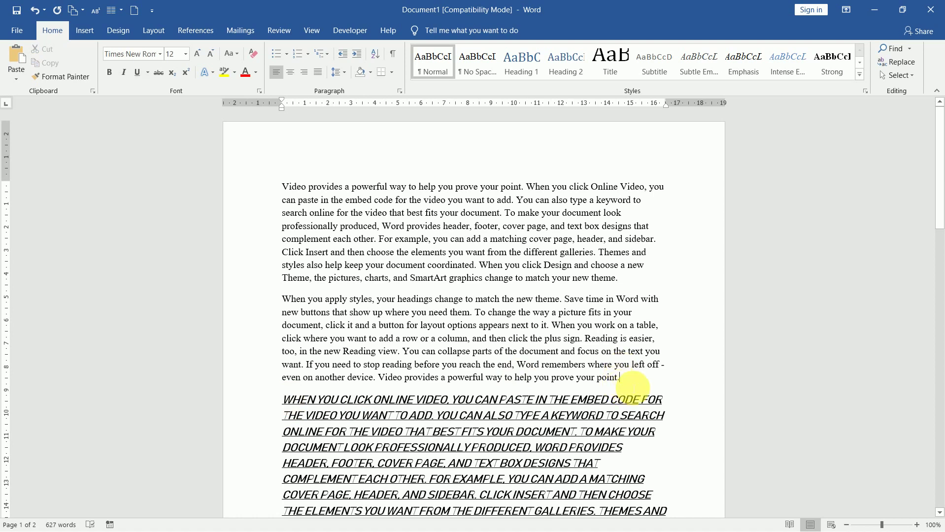
key("Return")
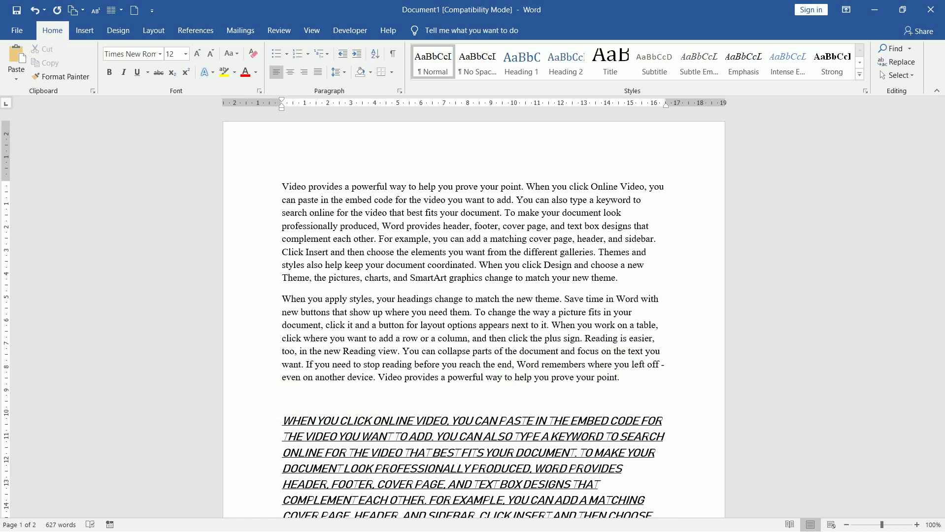
type("ax")
left_click(259, 398)
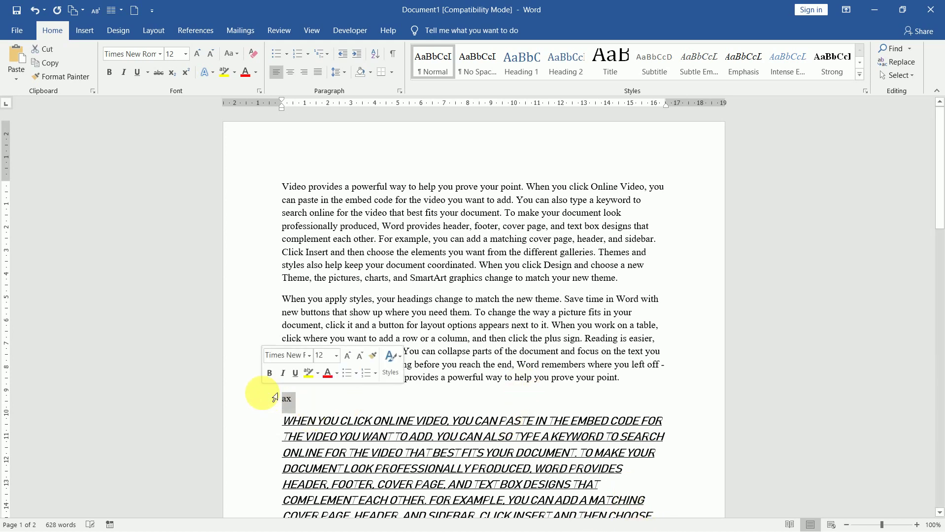
double_click(196, 53)
double_click(197, 52)
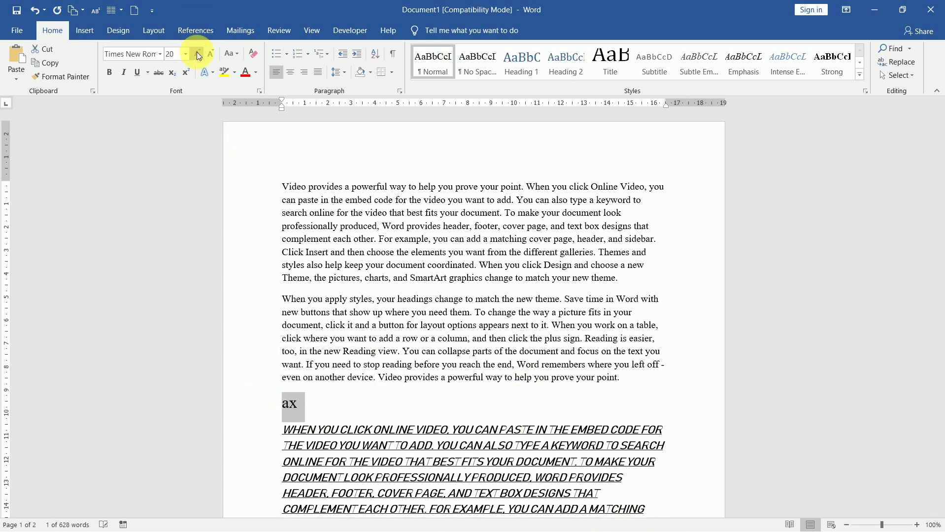
double_click(197, 52)
double_click(197, 51)
double_click(197, 52)
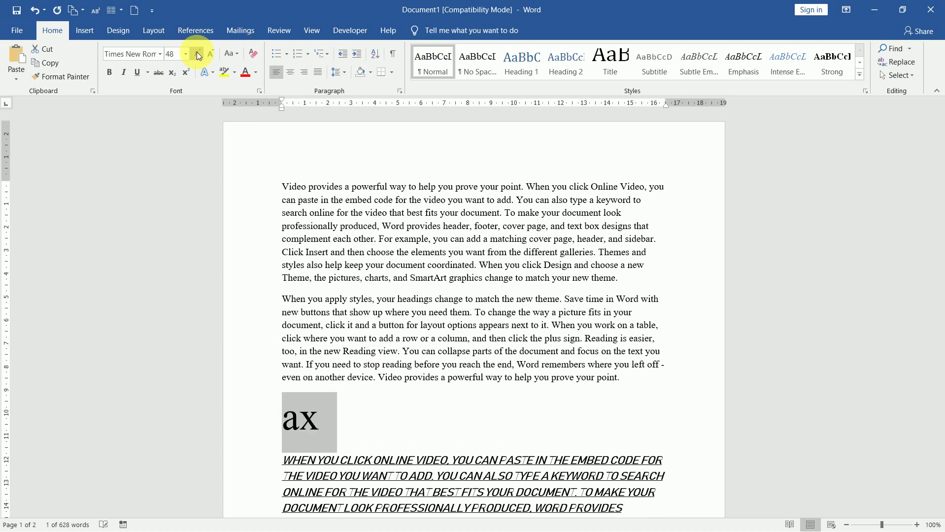
left_click(324, 423)
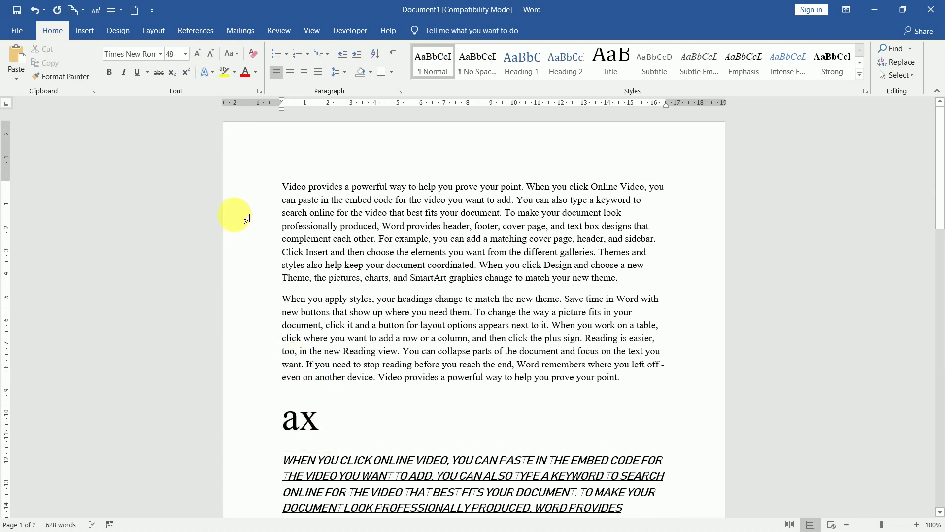
- Complete the formula with a superscript 2, '+H', a subscript 2 and 'O' to read Ax²+H₂O
left_click(190, 72)
type("2")
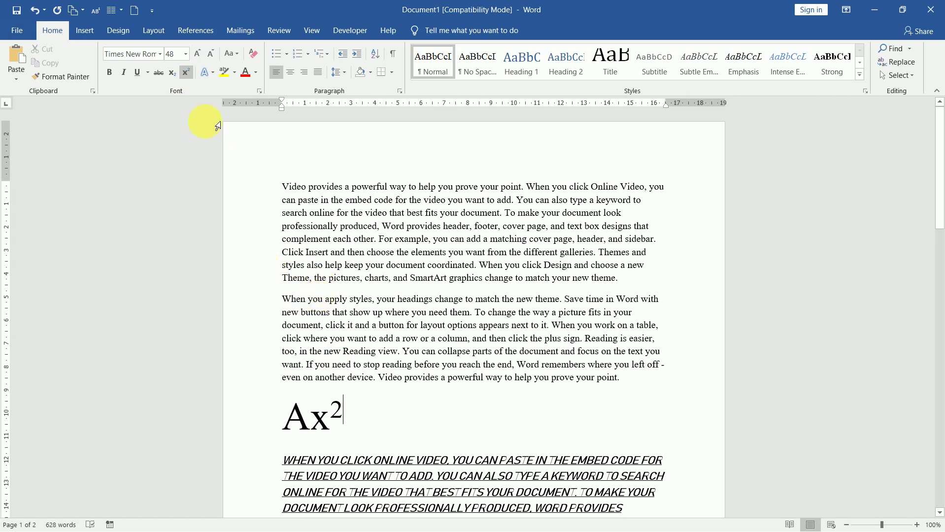
left_click(187, 74)
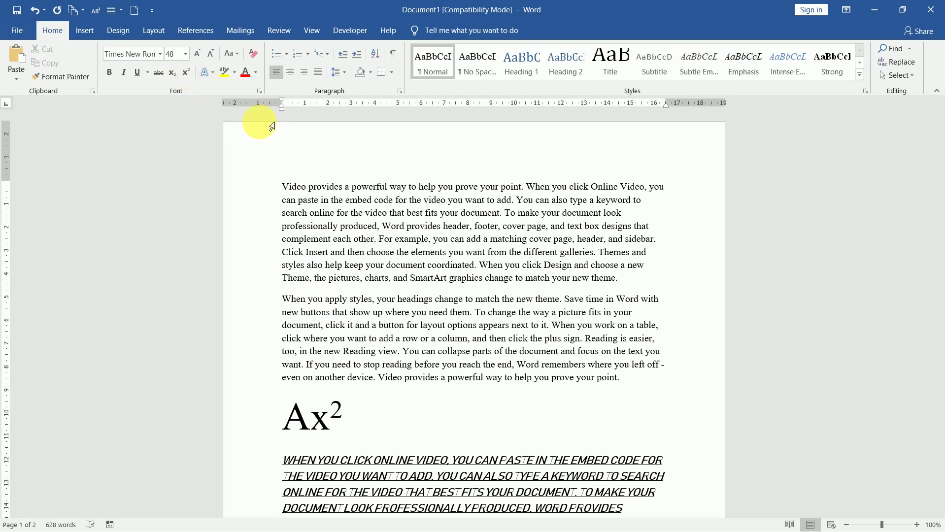
type("+H")
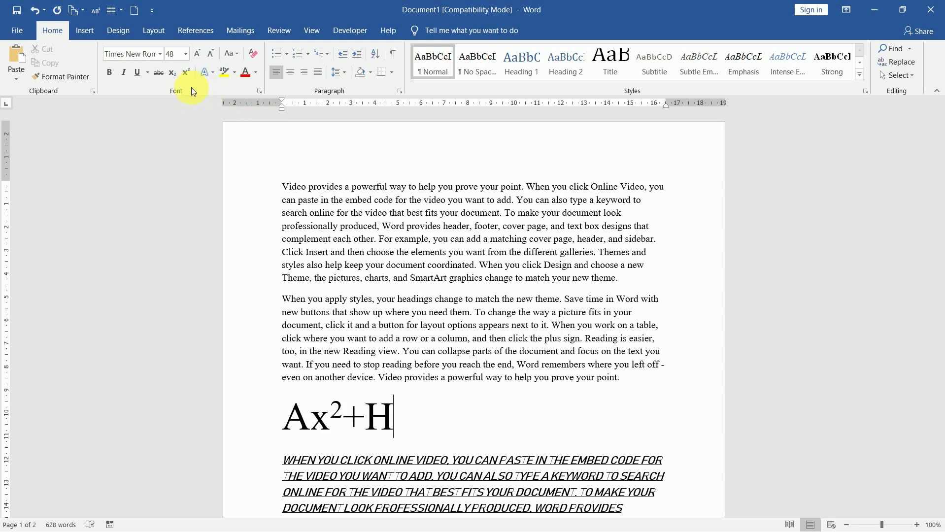
left_click(175, 76)
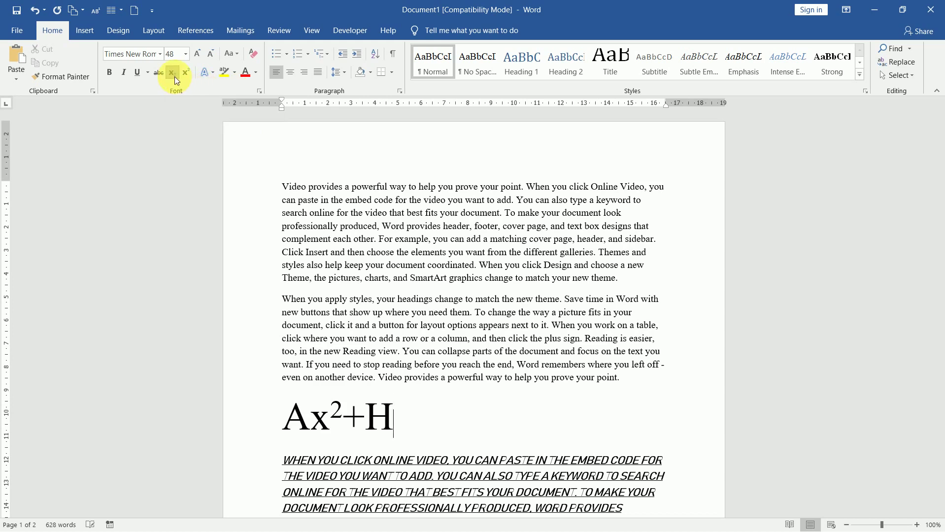
type("2")
left_click(172, 73)
type("O")
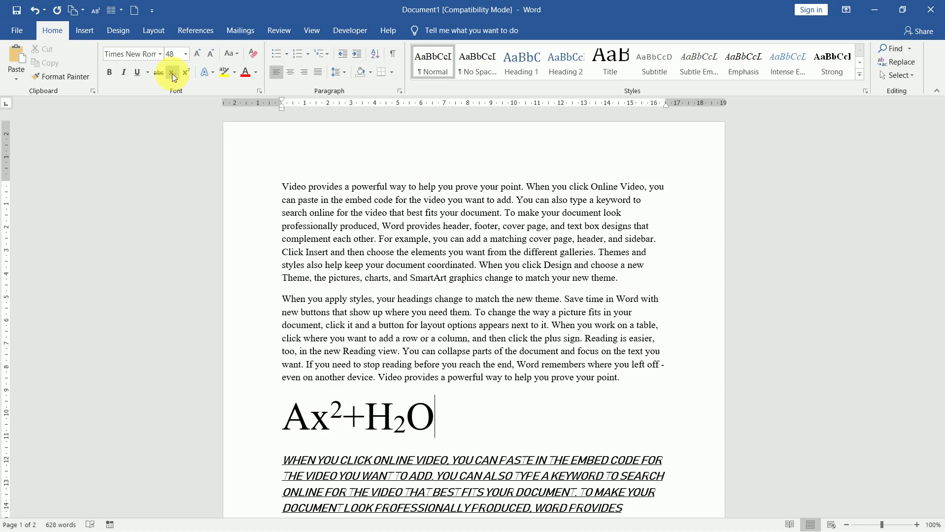
- Select the Ax²+H₂O formula and browse the Text Effects shadow, outline and stylistic set options
left_click_drag(468, 418, 261, 418)
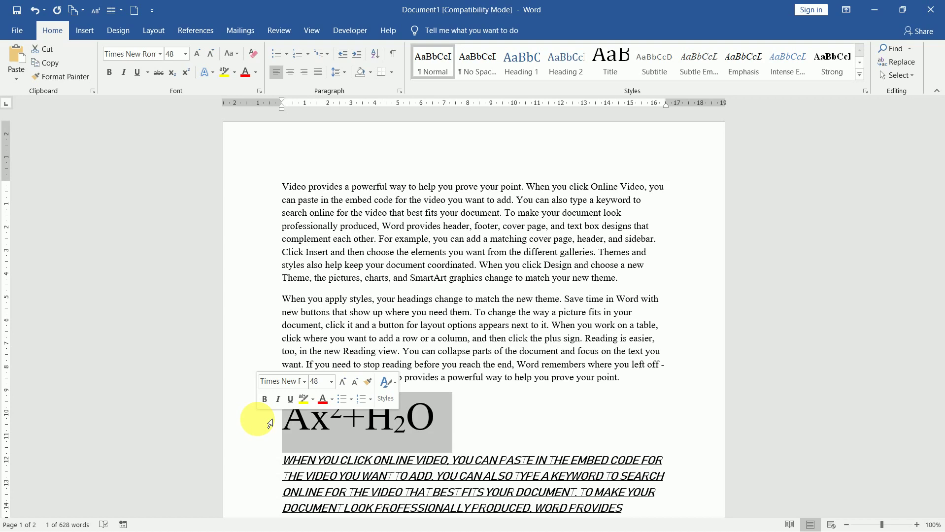
left_click(209, 73)
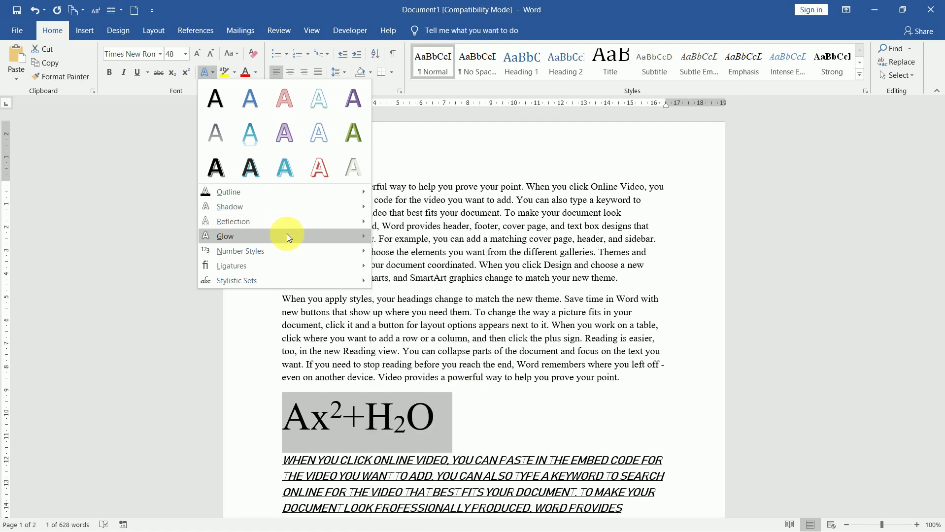
mouse_move(286, 257)
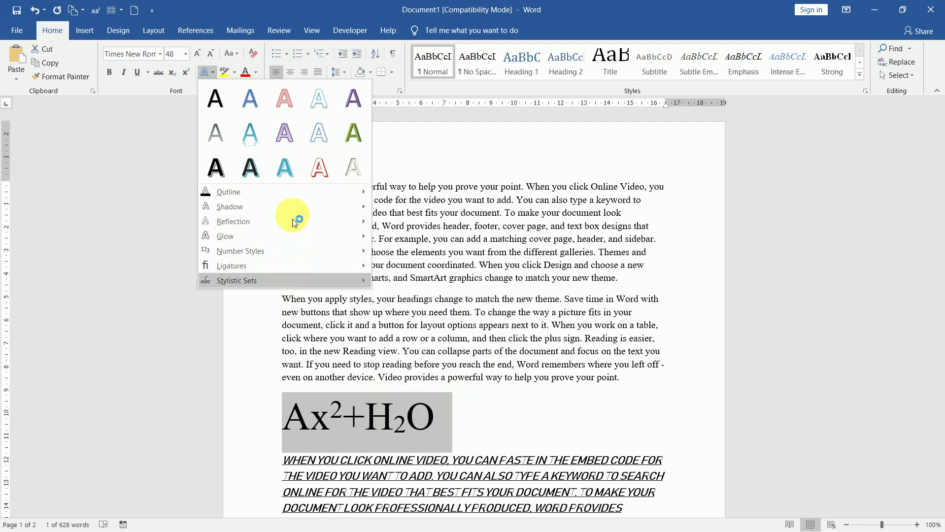
key("Right")
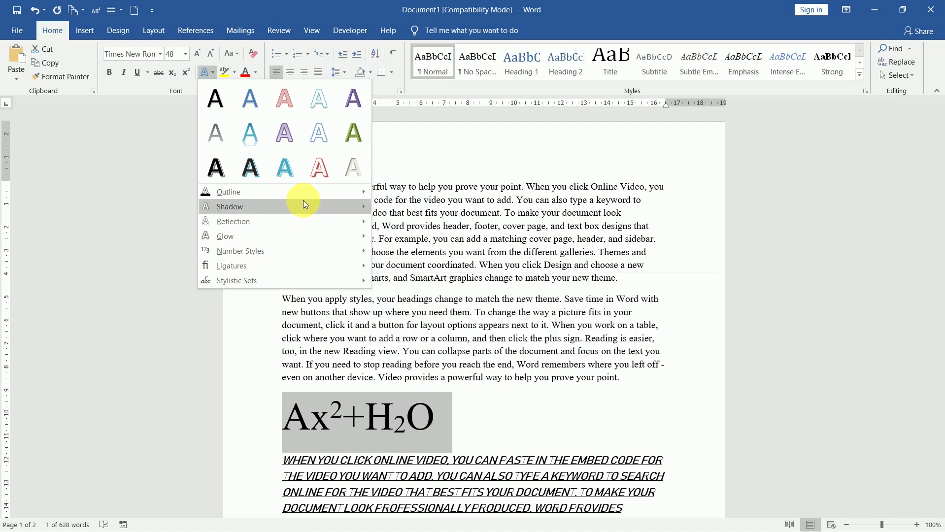
mouse_move(303, 201)
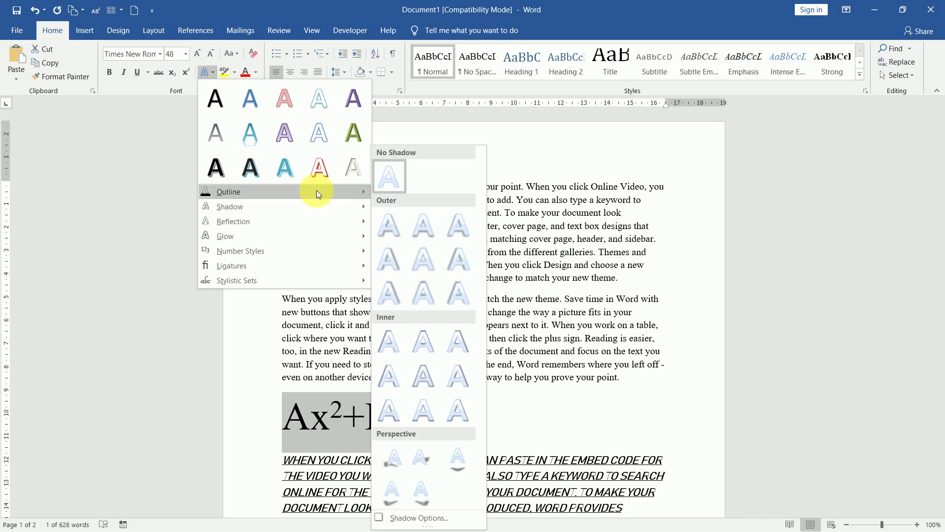
- Apply the teal bottom-row Text Effects preset to the Ax²+H₂O formula
left_click(299, 172)
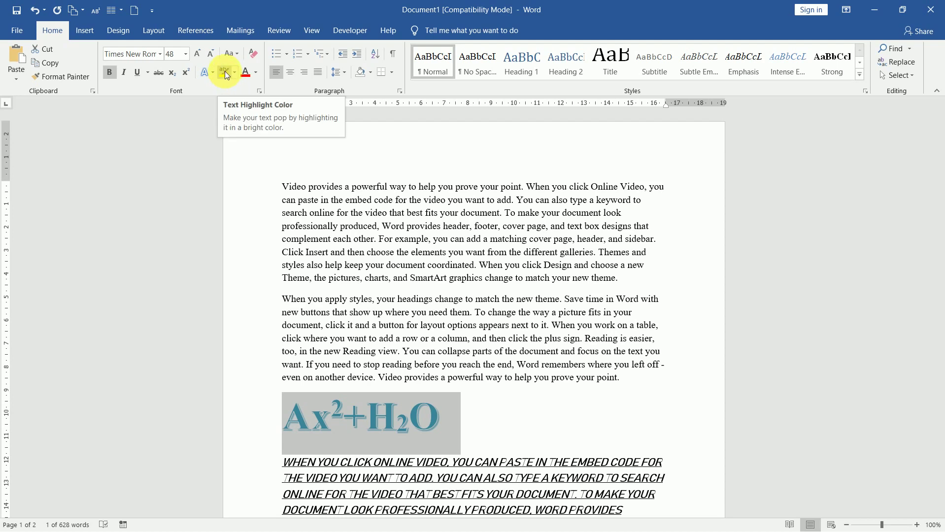
left_click(286, 308)
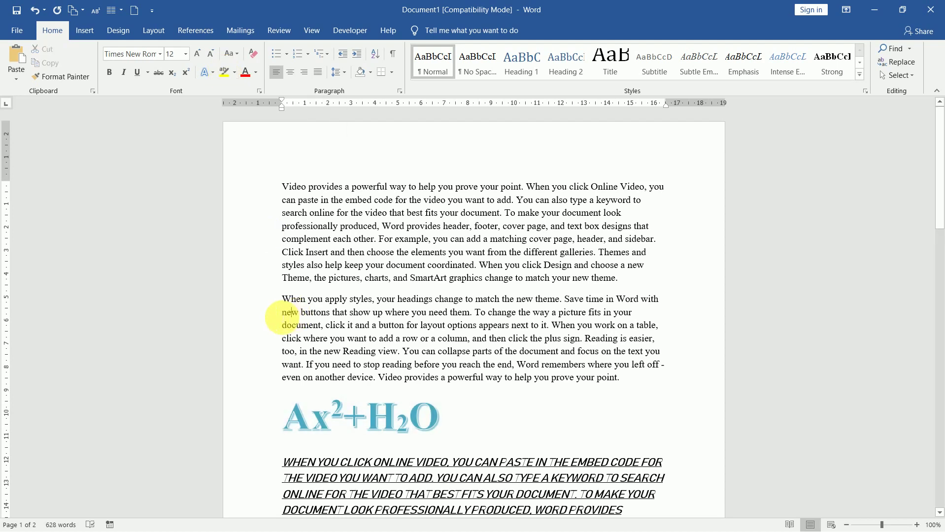
left_click(275, 314)
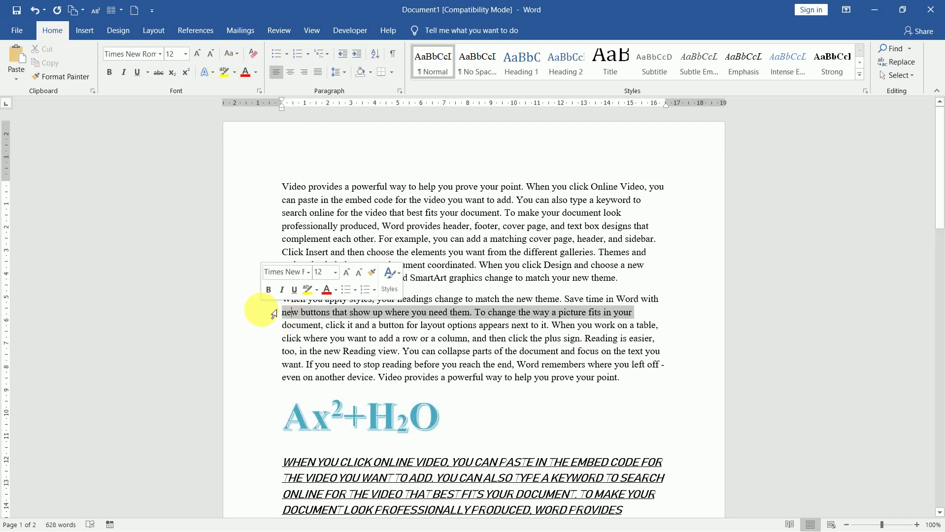
left_click(234, 70)
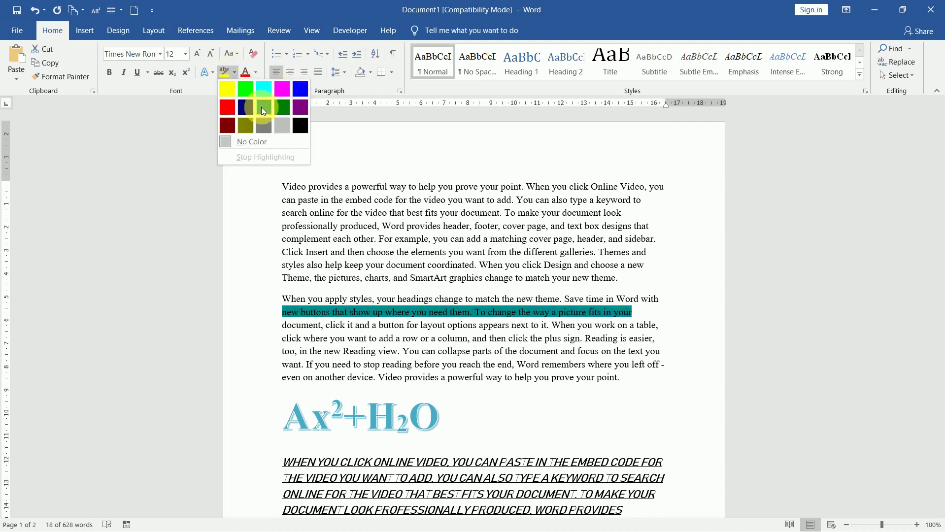
left_click(283, 92)
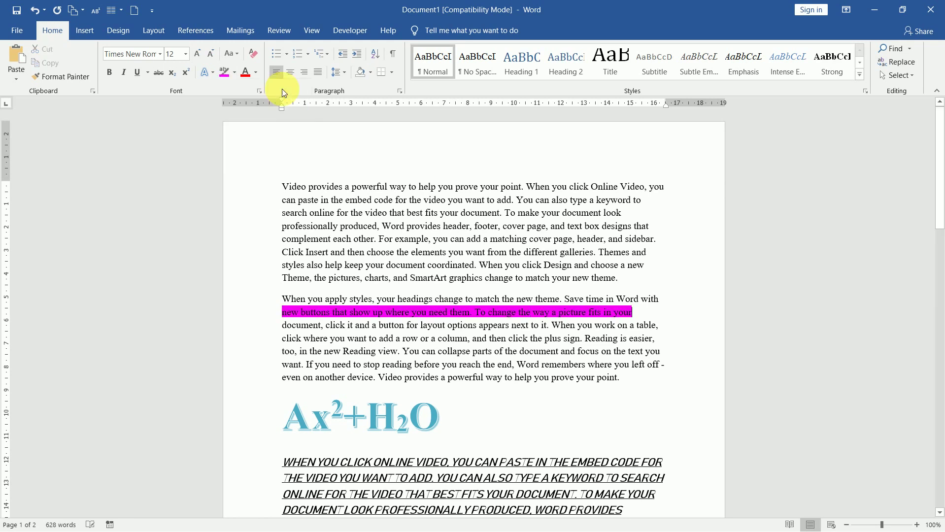
key("Right")
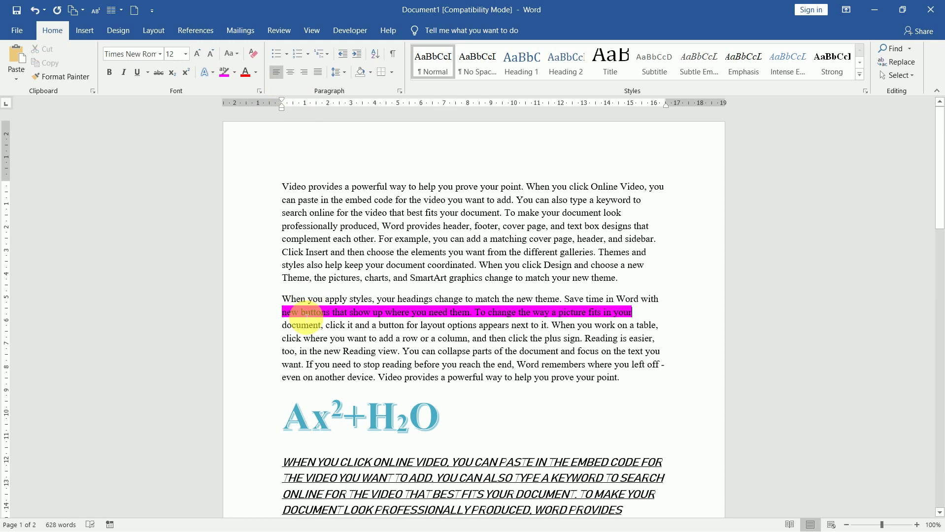
left_click(274, 316)
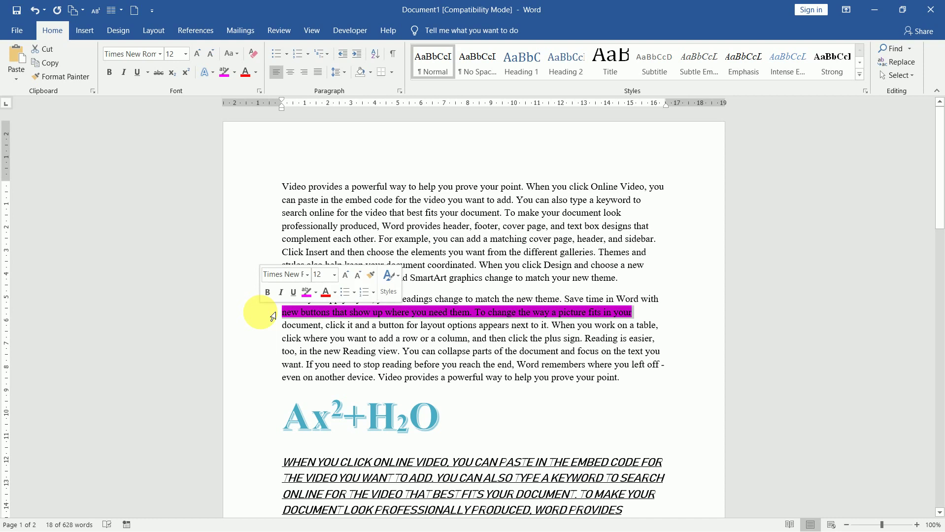
left_click(235, 71)
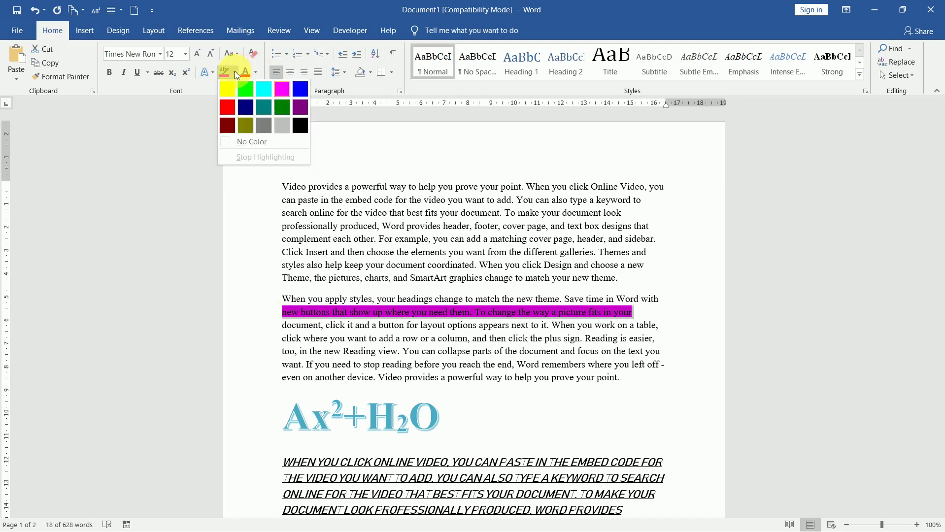
left_click(265, 143)
key("Right")
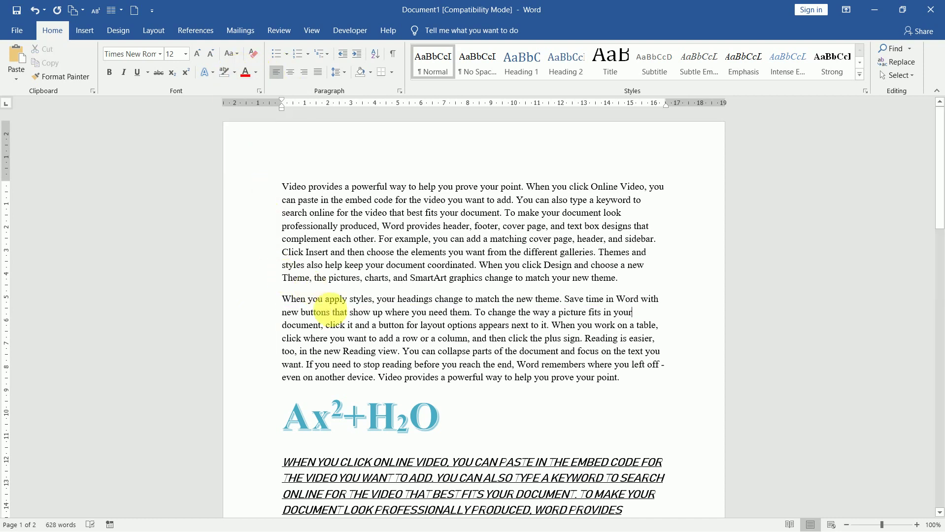
left_click(327, 312)
- Colour the formula line red, then clear all its formatting back to plain Times New Roman 12
left_click(254, 434)
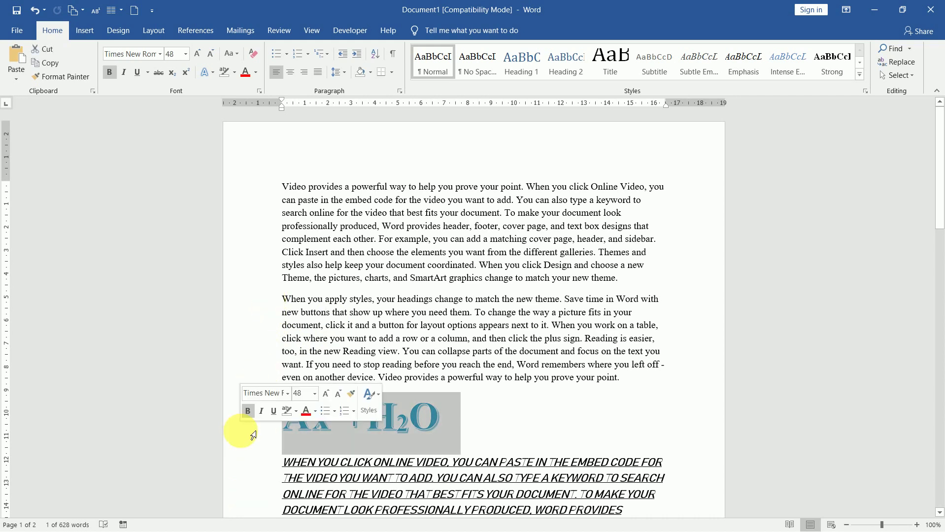
left_click(256, 74)
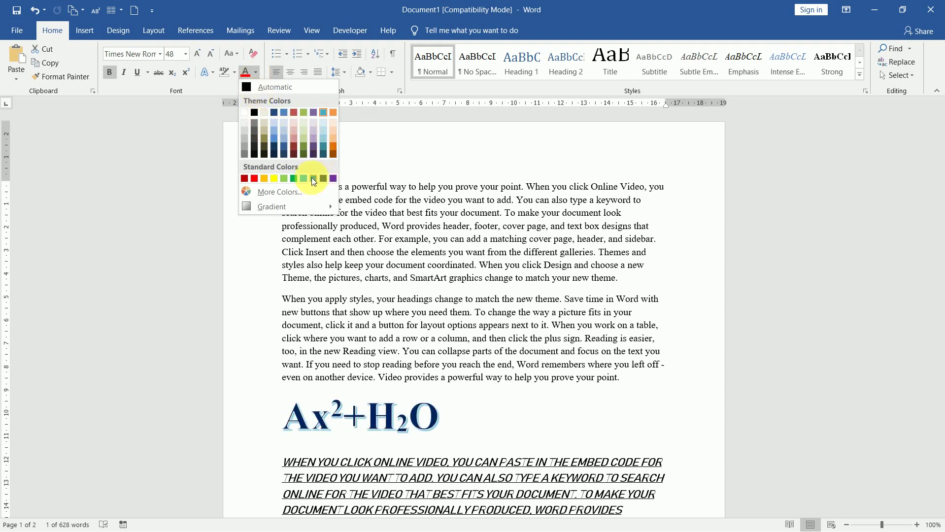
left_click(253, 179)
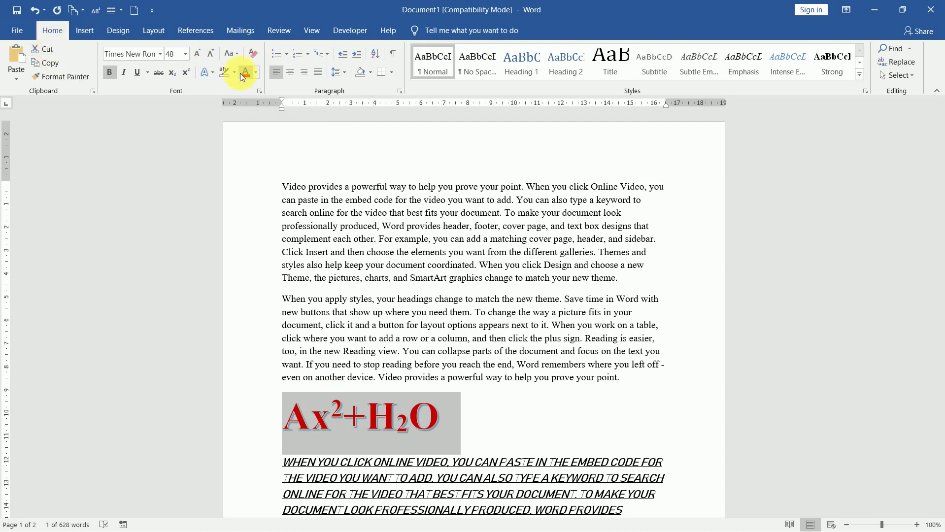
left_click(252, 55)
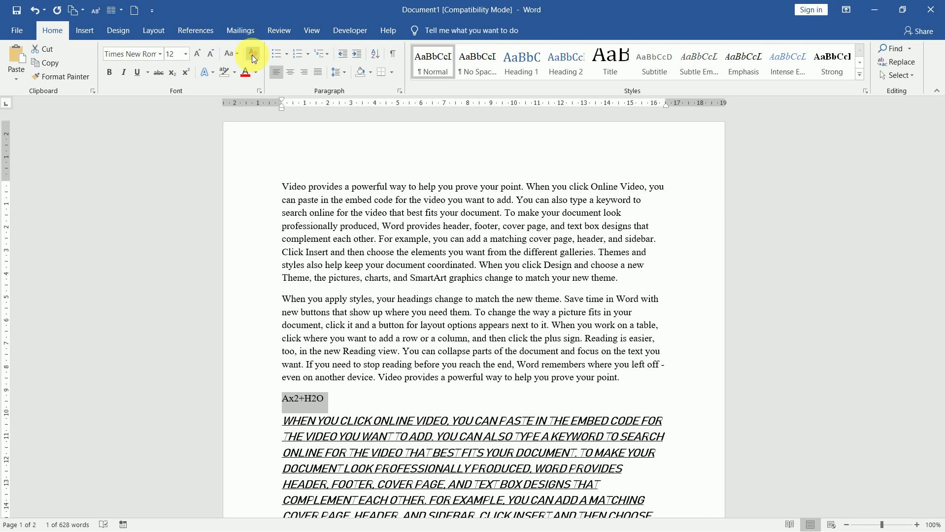
- Undo Clear All Formatting so Ax²+H₂O returns to 48 pt bold red
key("ctrl+z")
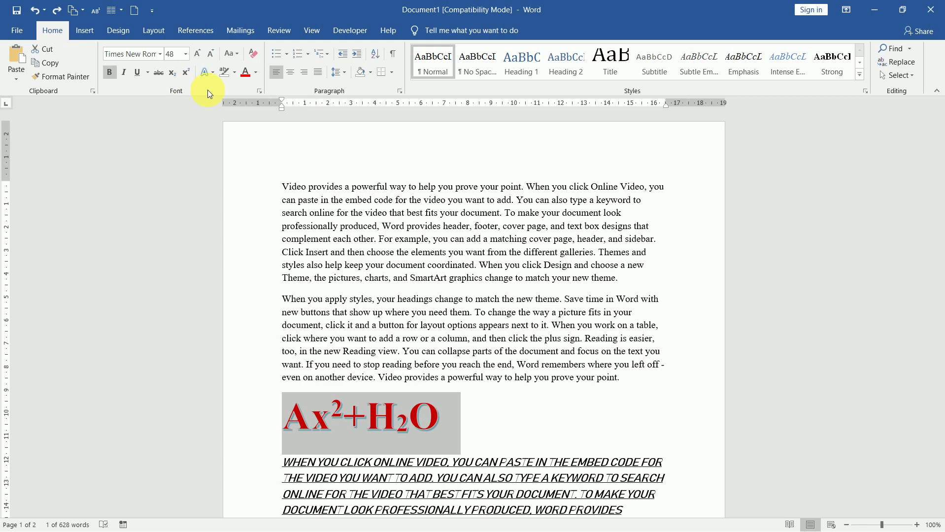
- Open the Font dialog for the formula and browse underline styles without changing them
left_click(260, 89)
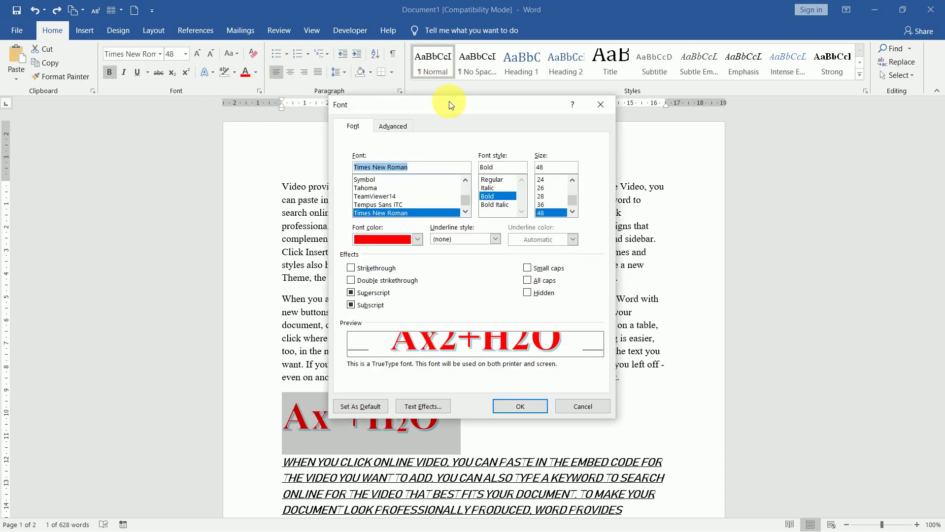
left_click_drag(462, 103, 490, 34)
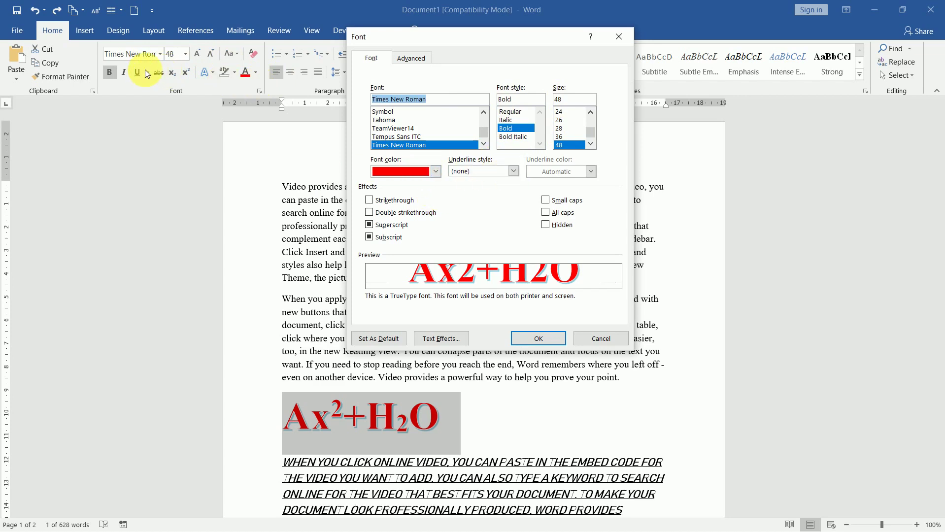
left_click(514, 173)
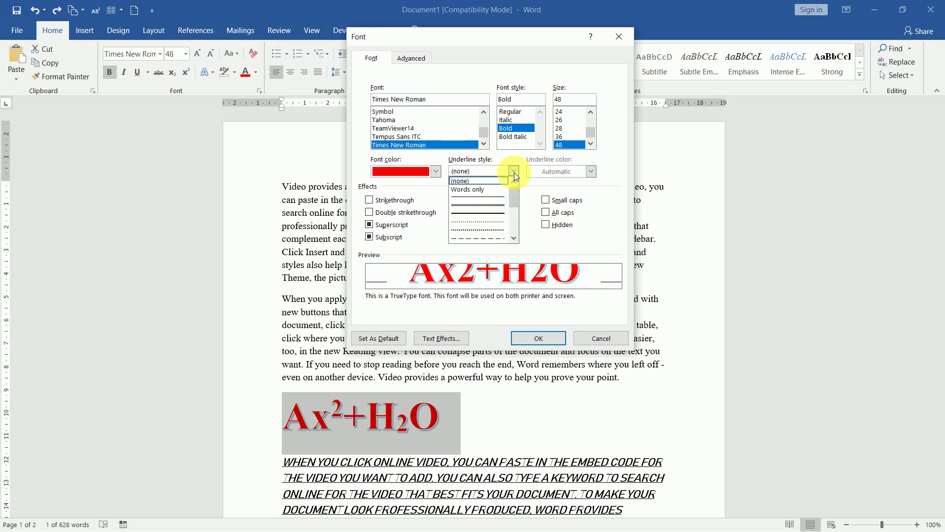
left_click_drag(514, 197, 511, 155)
left_click(512, 154)
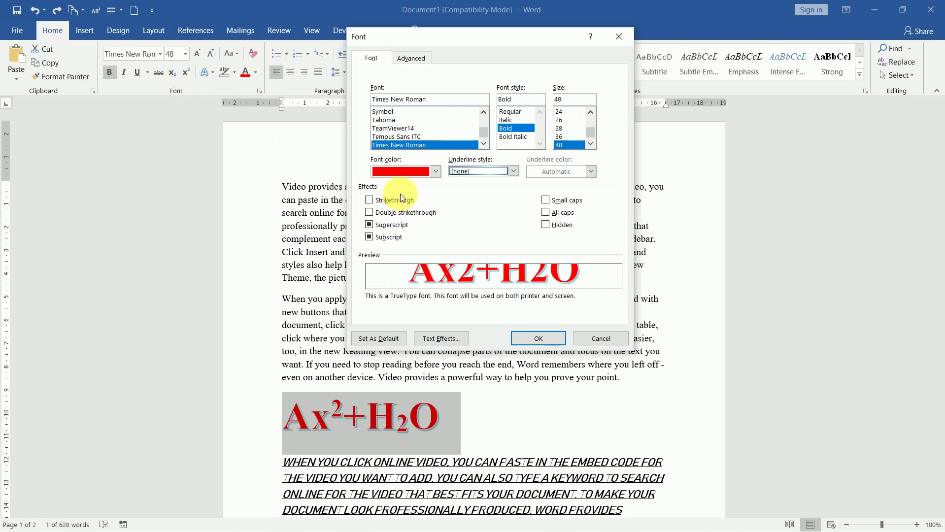
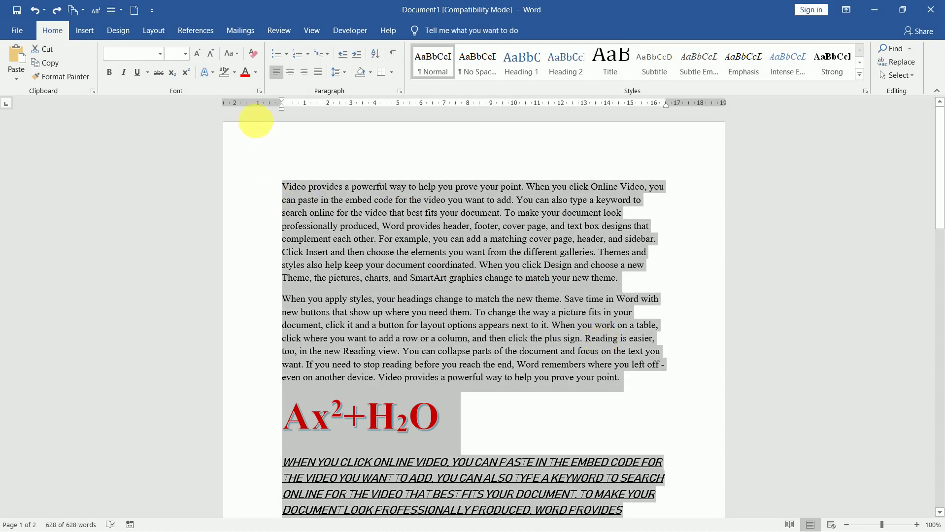
- Mark all the selected text as Hidden in the Font dialog, leaving the page blank
left_click(260, 93)
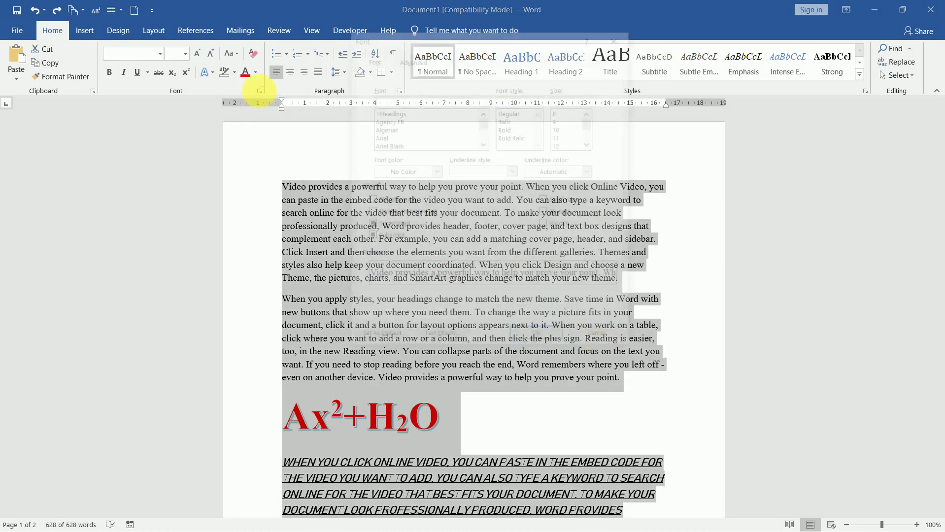
left_click(560, 225)
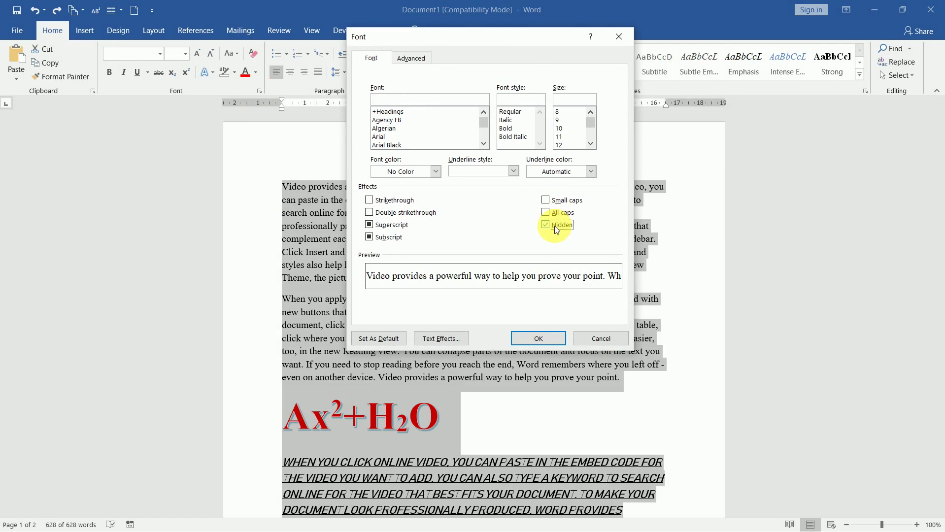
left_click(545, 341)
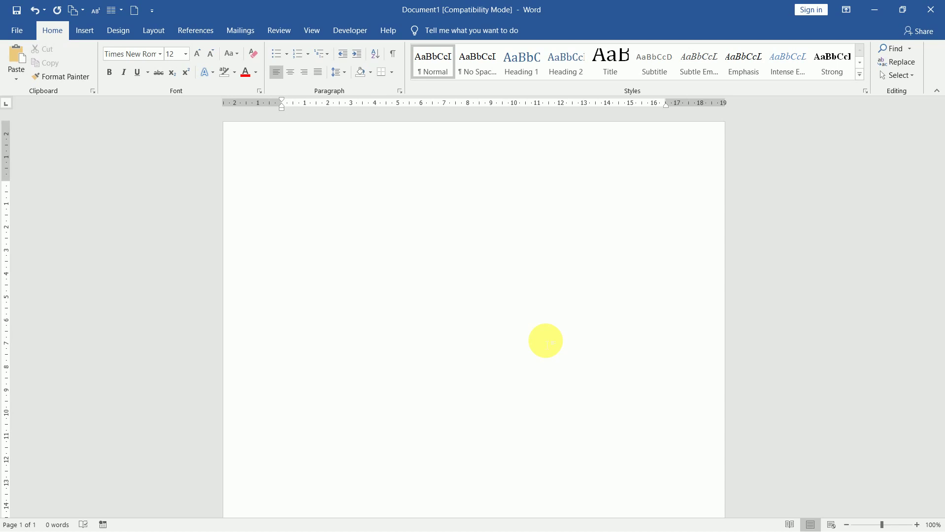
double_click(545, 341)
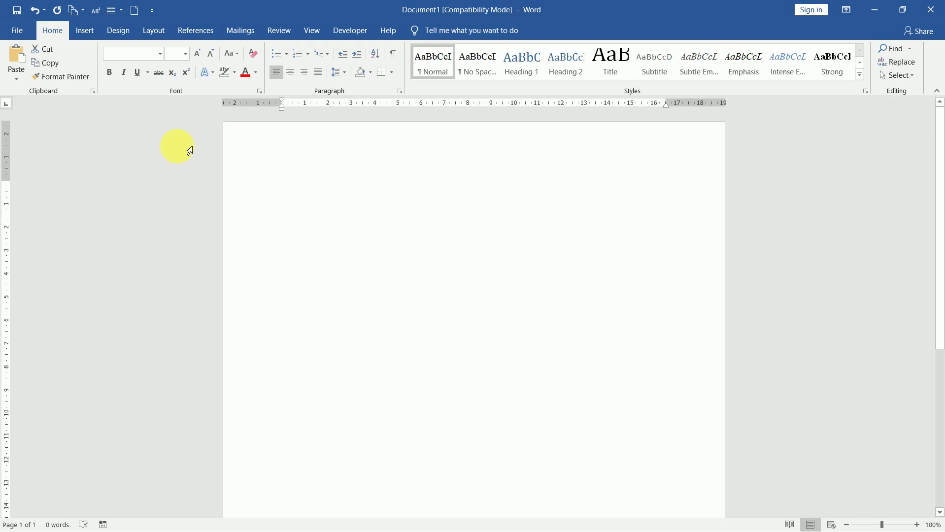
- Uncheck Hidden in the Font dialog to reveal all text, then select the first paragraph
left_click(259, 92)
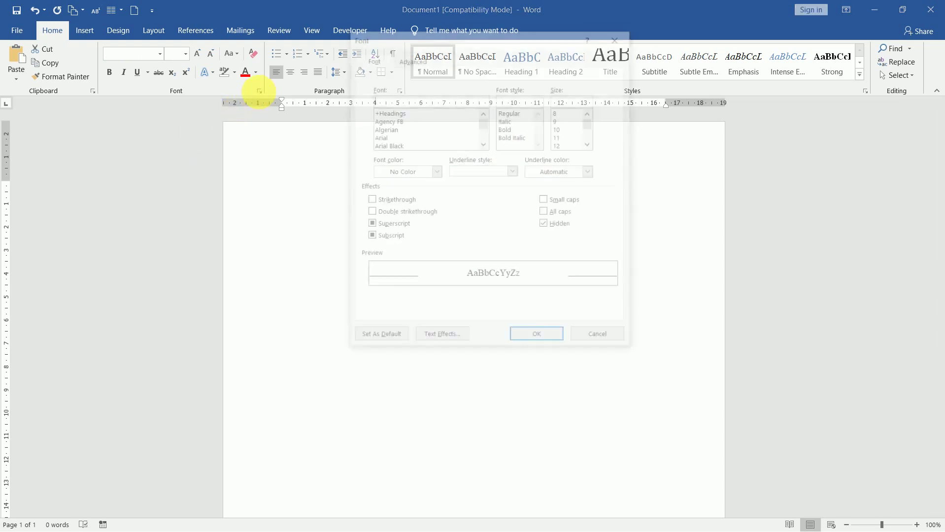
left_click(546, 225)
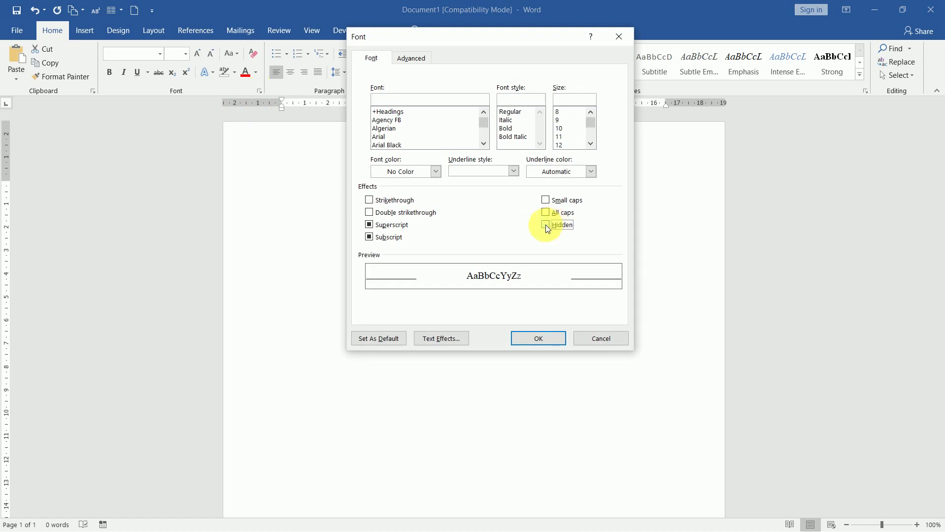
left_click(556, 340)
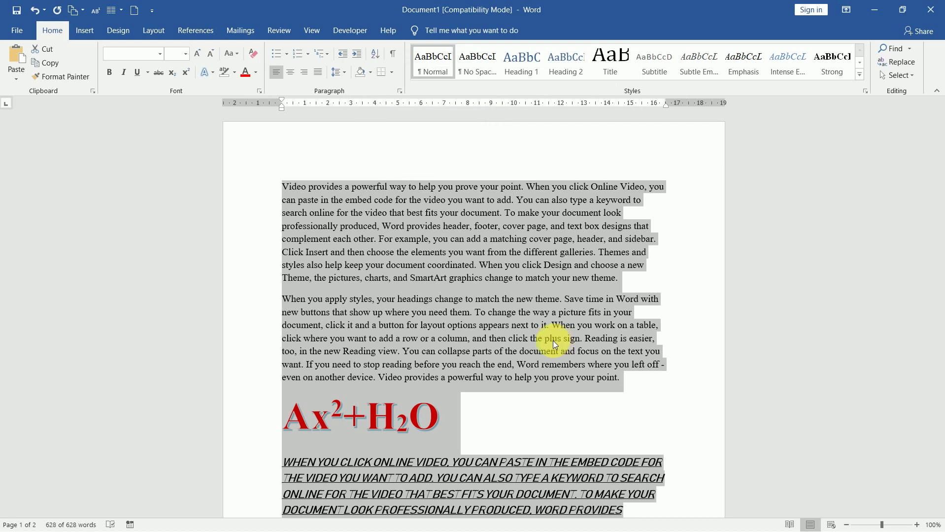
left_click(490, 336)
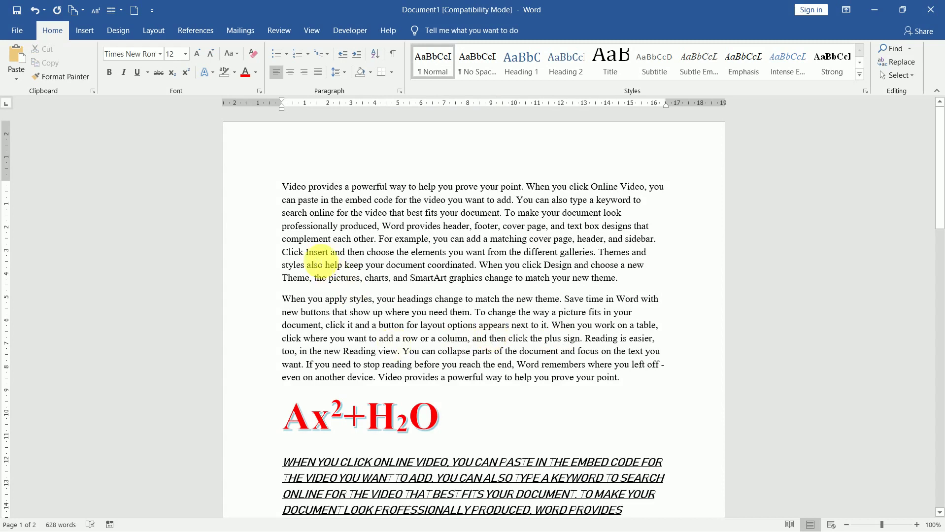
left_click_drag(285, 188, 624, 280)
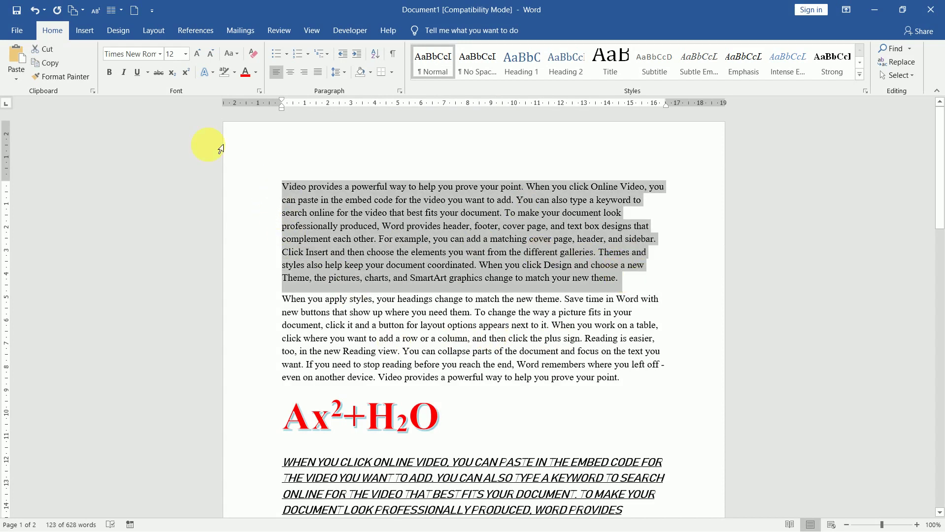
- Set the first paragraph's character spacing to Expanded by 10 pt on the Font dialog's Advanced tab
left_click(259, 91)
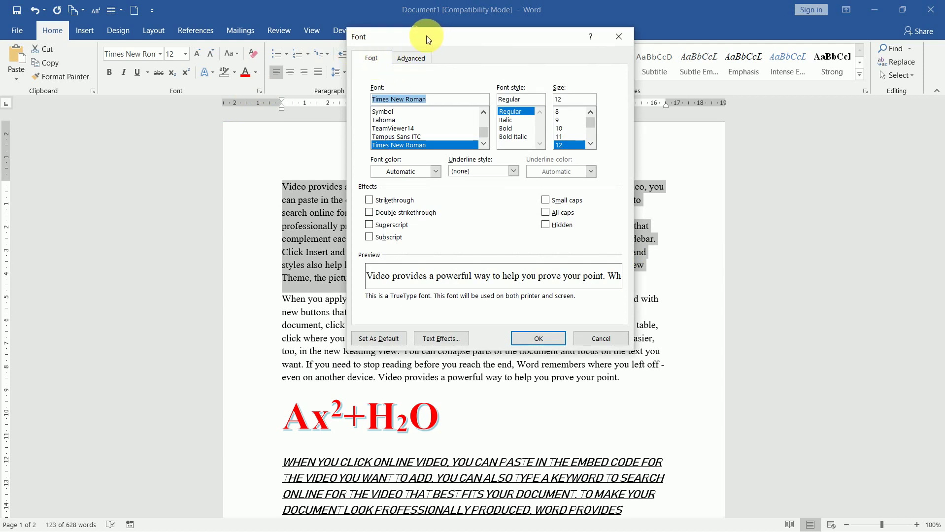
left_click(411, 58)
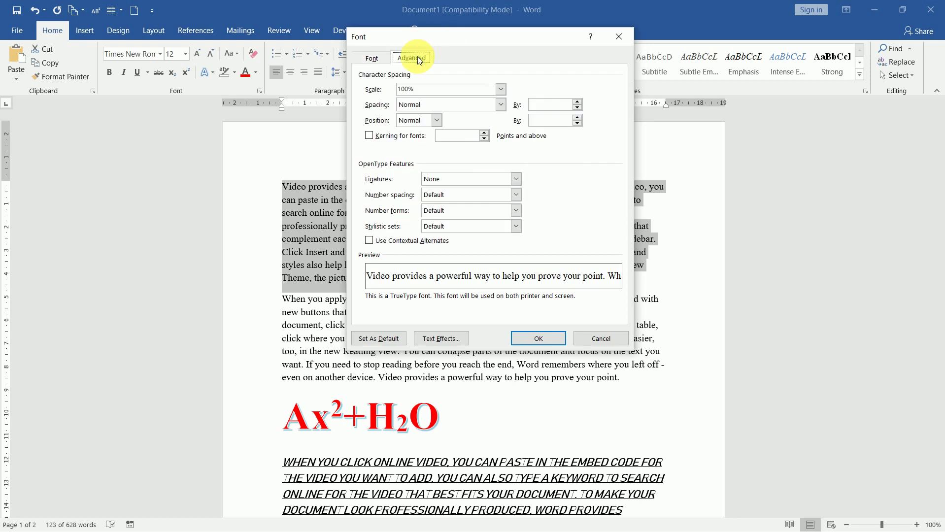
left_click_drag(509, 33, 756, 47)
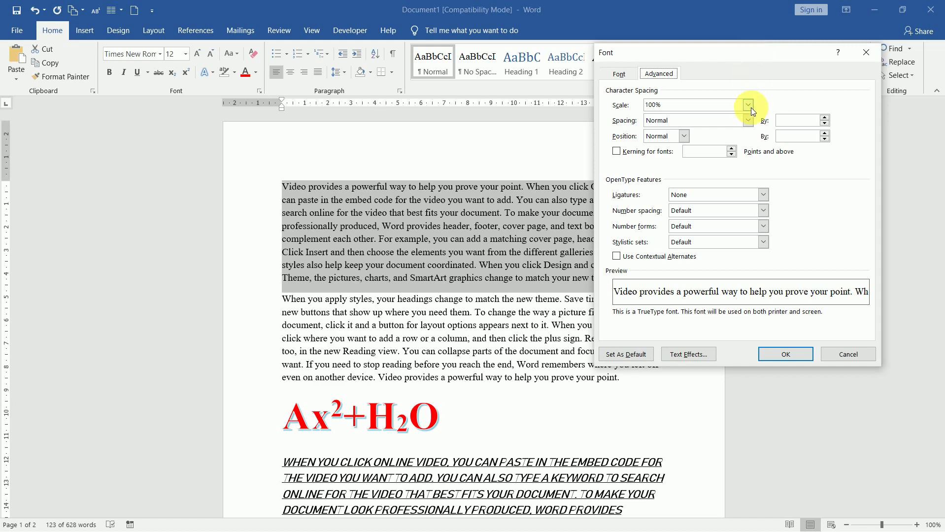
left_click(750, 122)
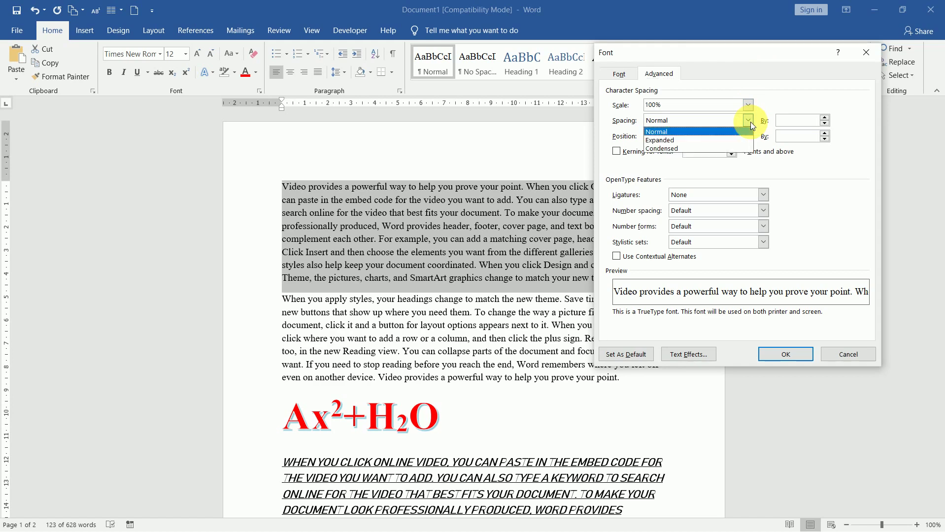
left_click(707, 139)
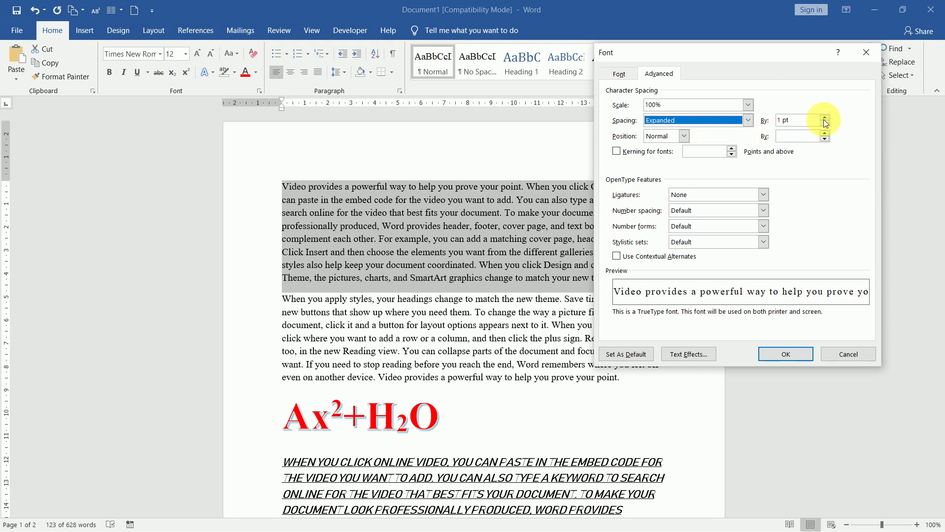
left_click(803, 119)
double_click(793, 120)
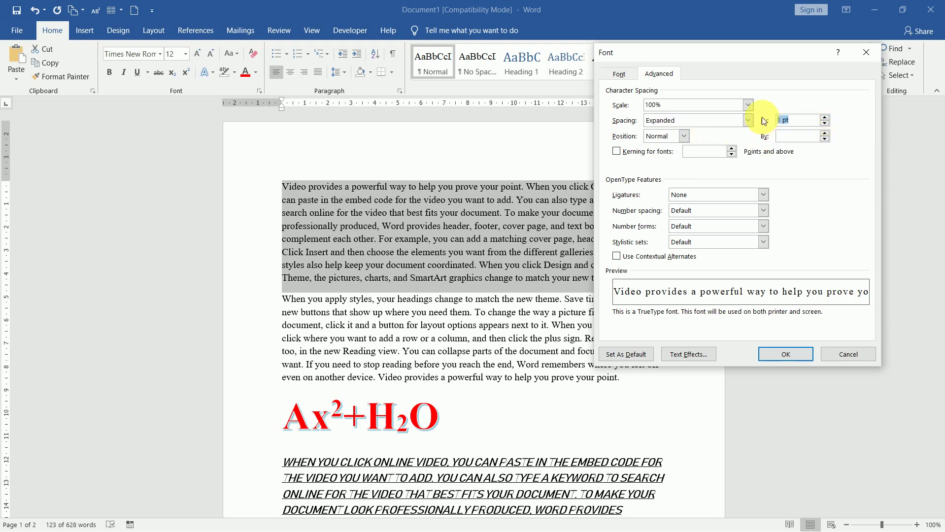
type("10")
left_click(789, 136)
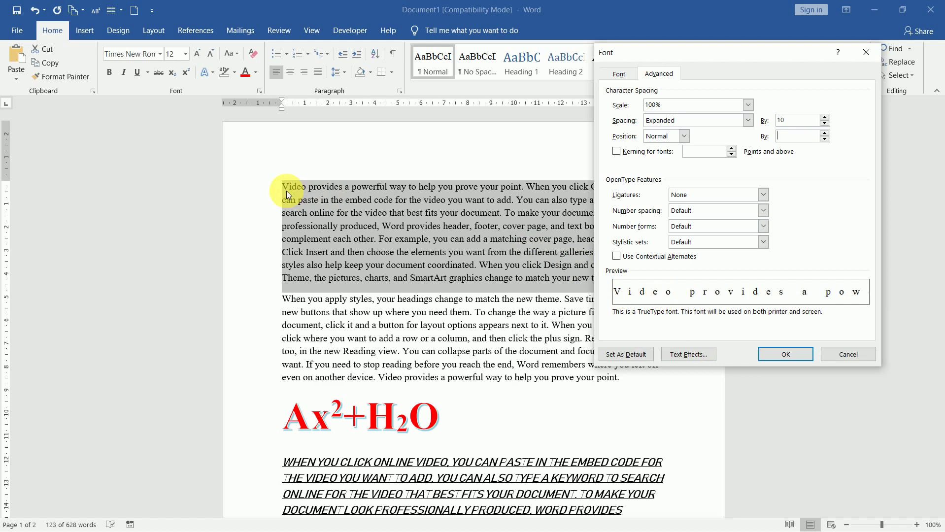
left_click(792, 353)
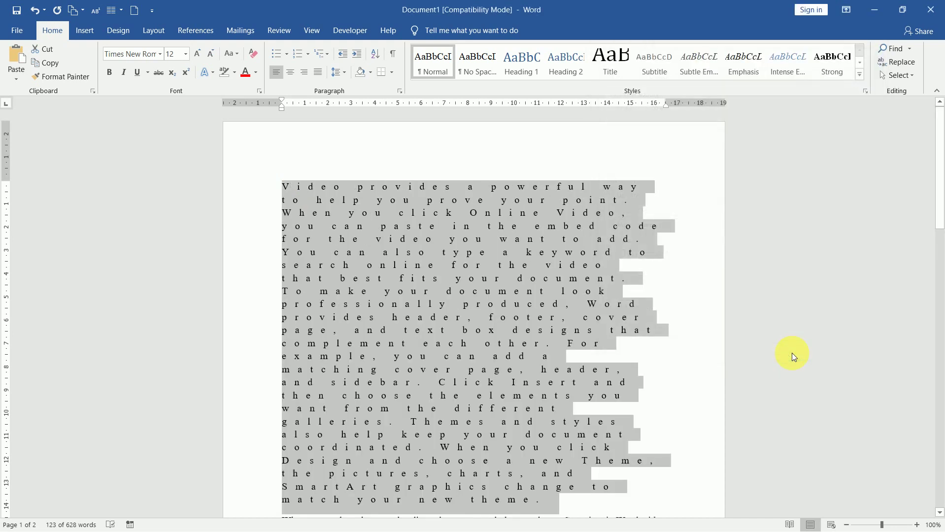
- Change the first paragraph's Expanded spacing amount from 10 pt to 5 pt
left_click(258, 91)
left_click(800, 120)
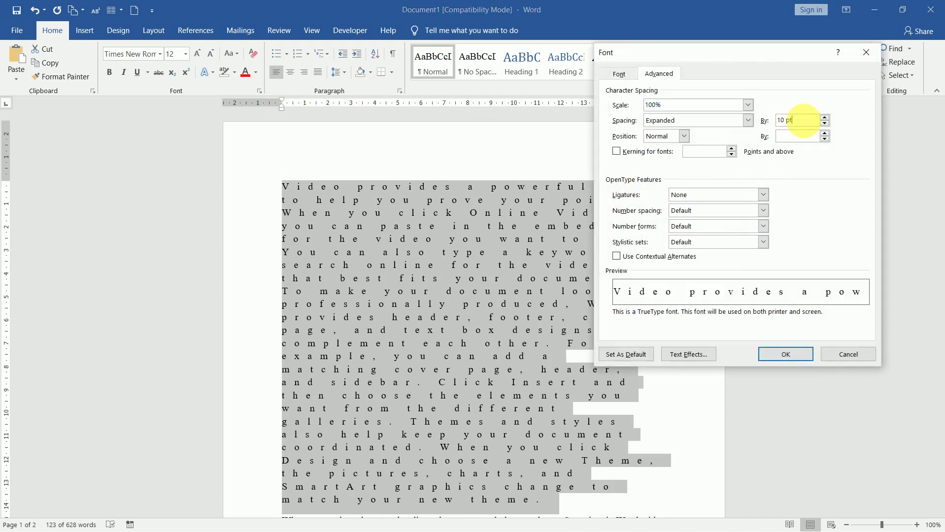
left_click_drag(802, 121, 771, 123)
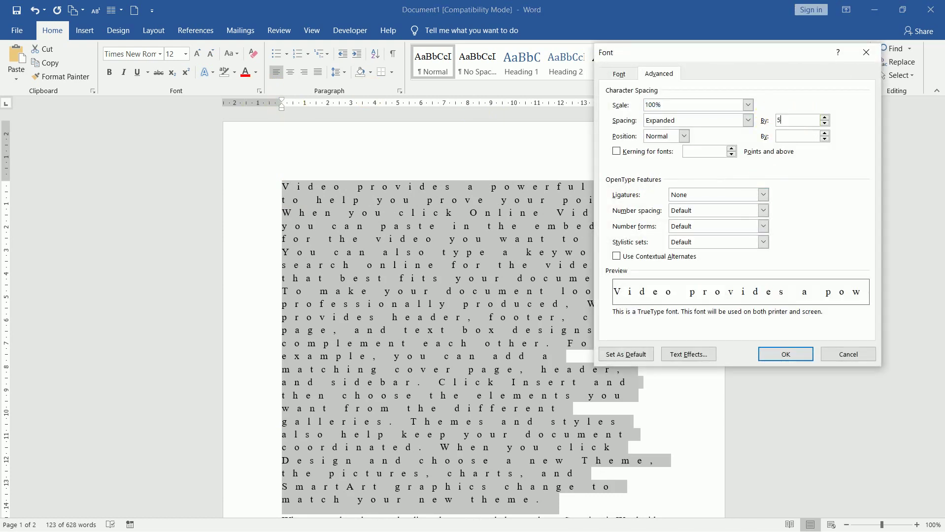
type("5")
left_click(709, 354)
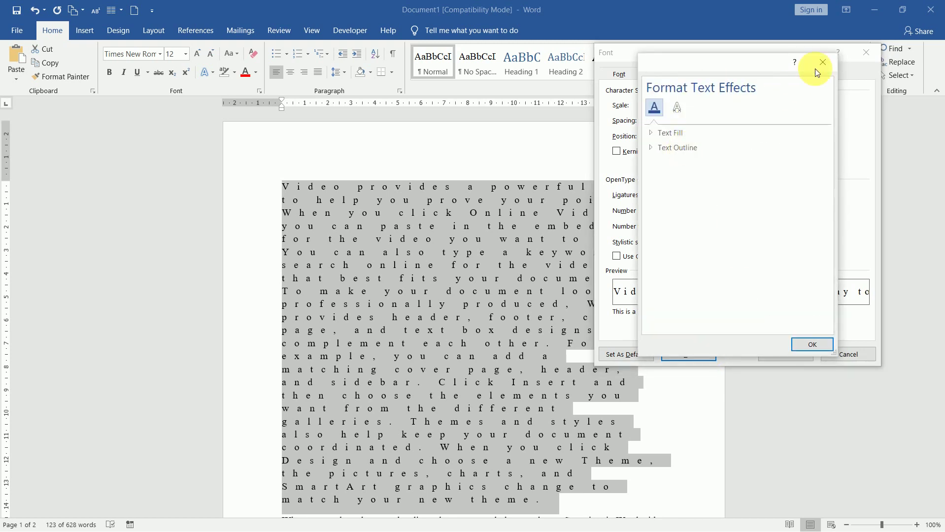
left_click(823, 63)
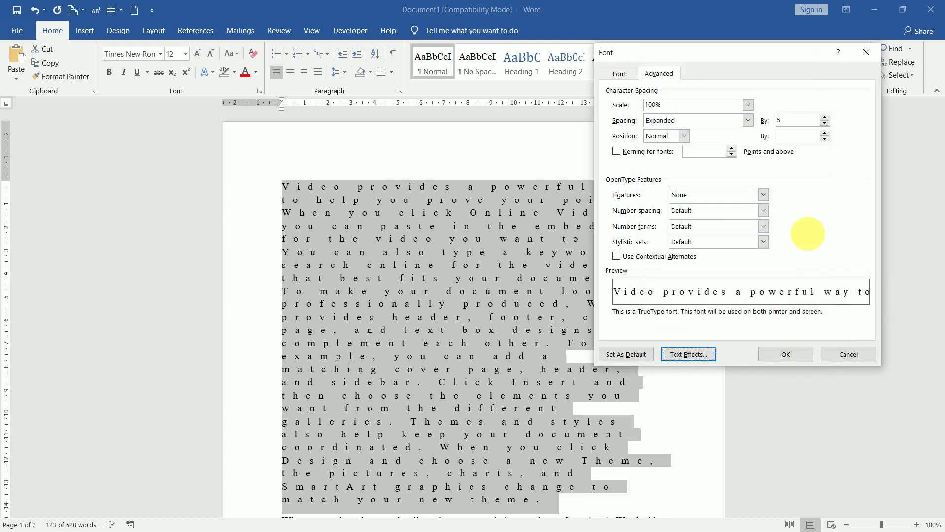
left_click(799, 353)
left_click(491, 311)
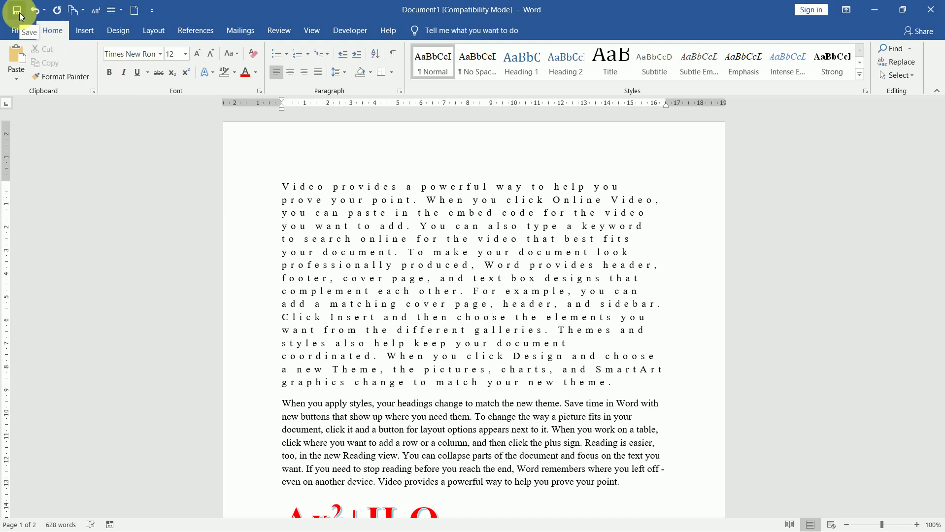
- Start Save As and choose the Desktop as the save location
left_click(18, 30)
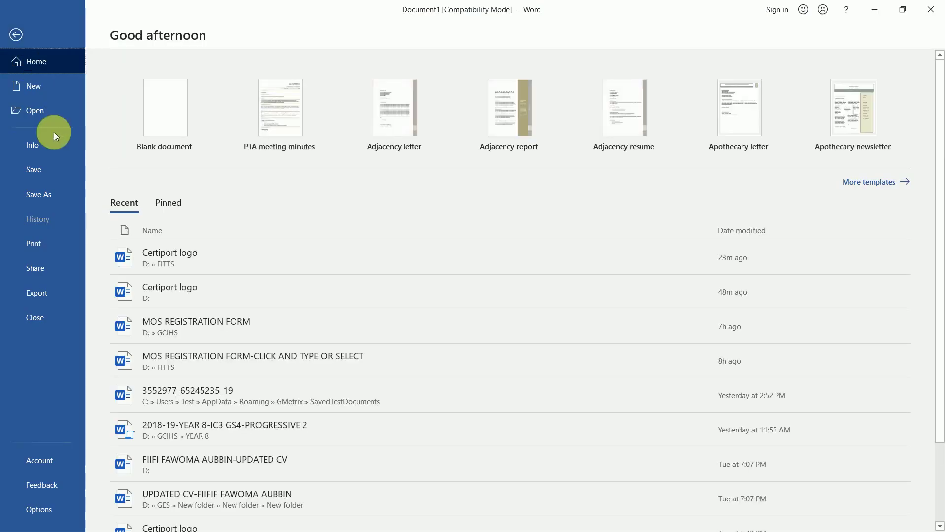
left_click(49, 175)
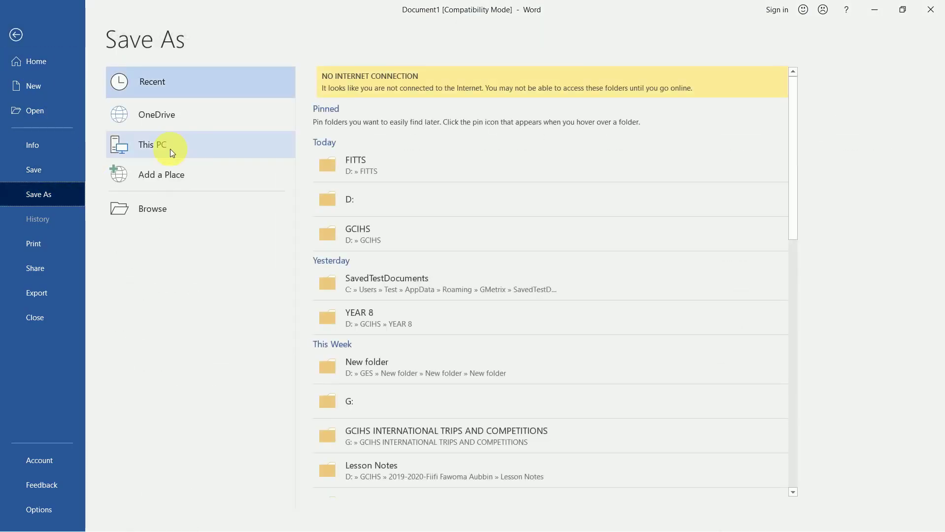
left_click(180, 214)
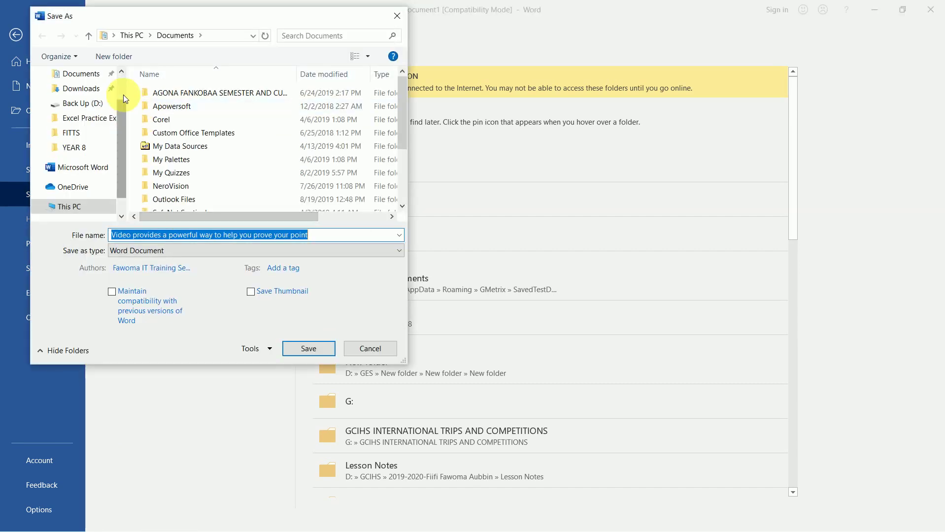
scroll(123, 95, "up", 1)
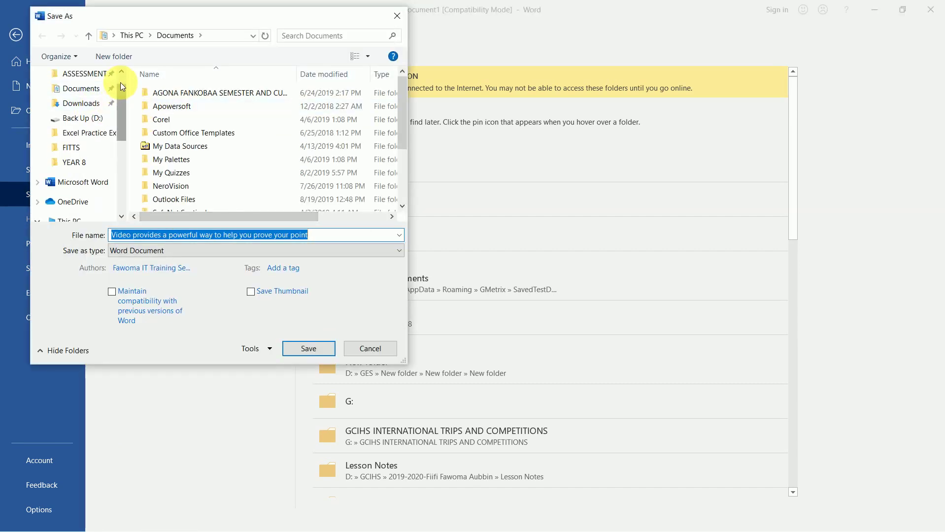
scroll(120, 78, "up", 1)
left_click(114, 36)
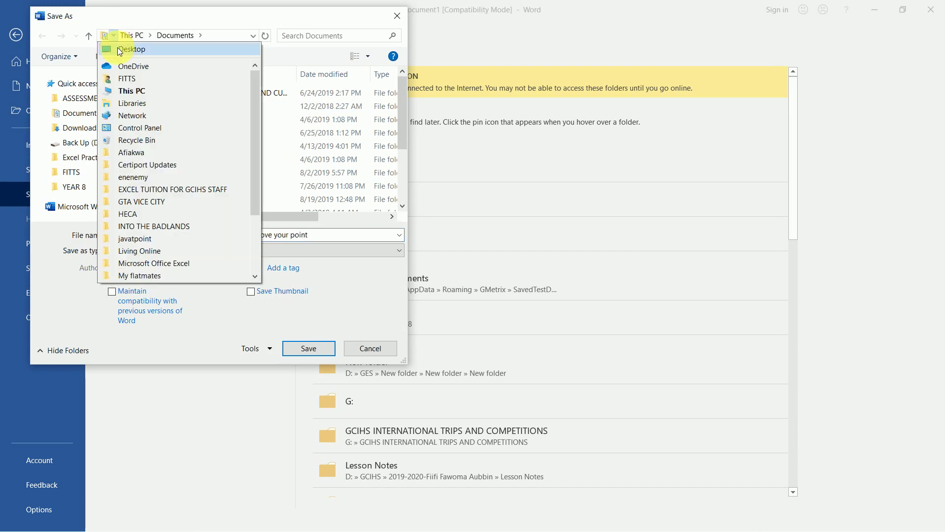
left_click(117, 49)
- Save the file as 'Word Practice', accepting the upgrade to the newest Word format
left_click(240, 237)
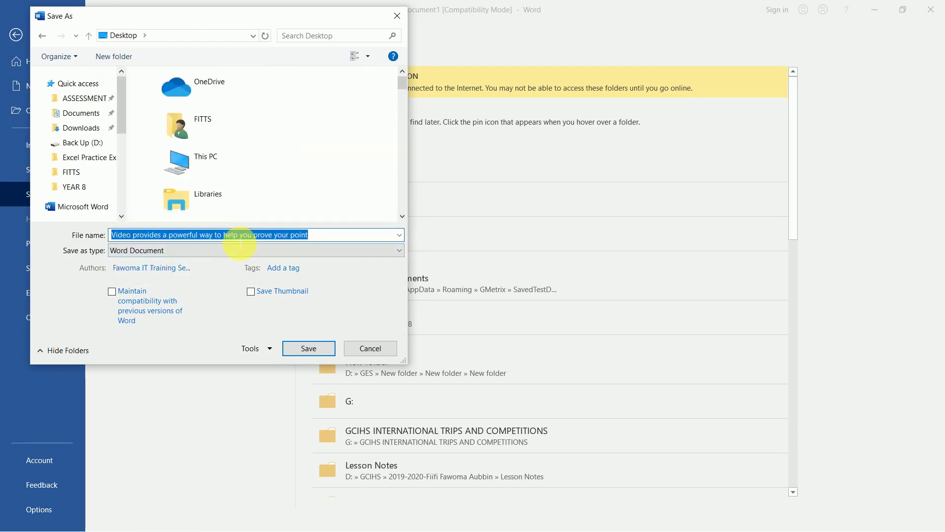
type("Wor")
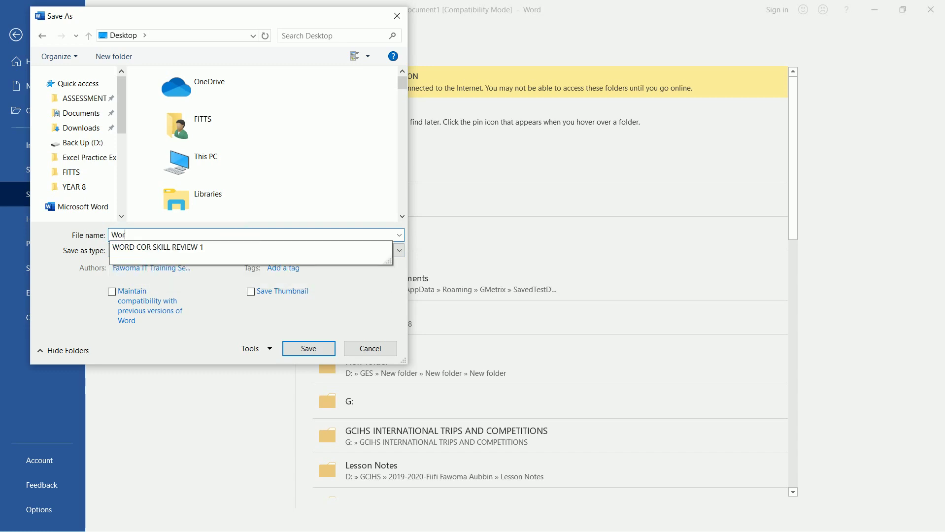
type("d Practice")
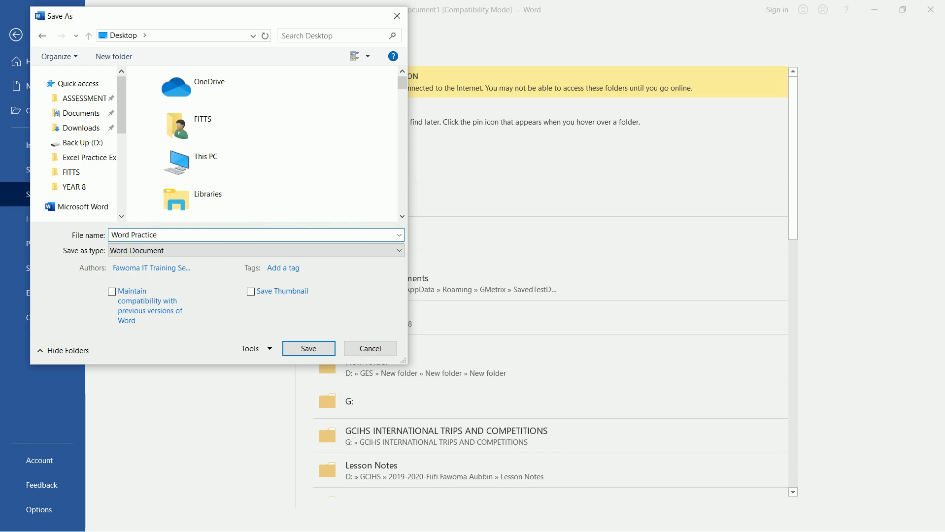
key("Return")
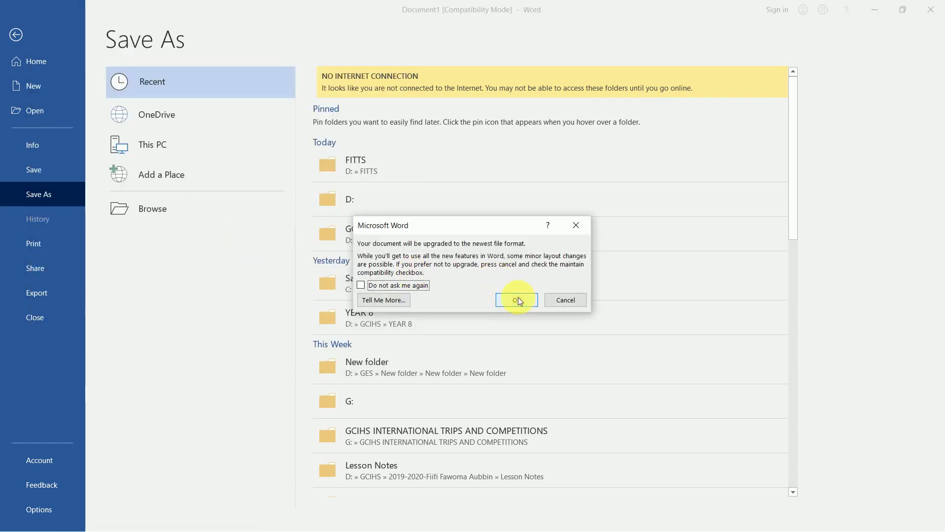
left_click(516, 298)
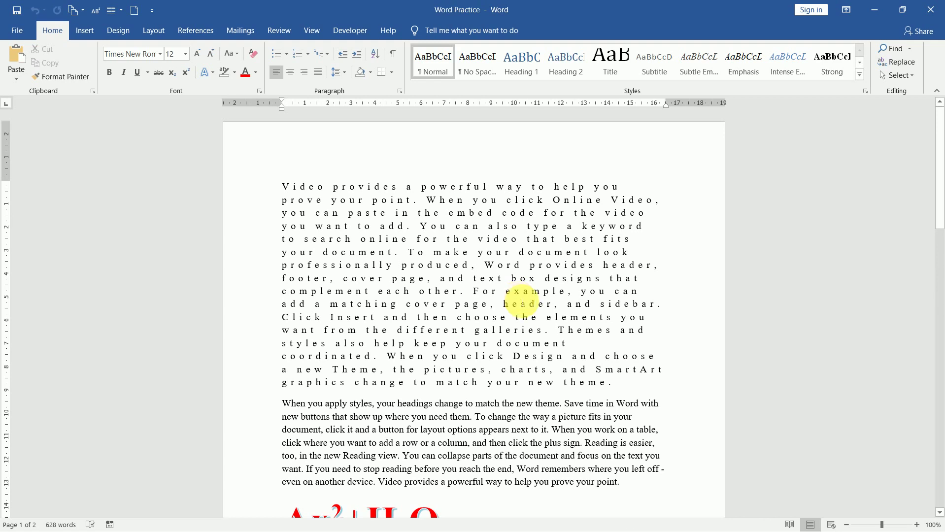
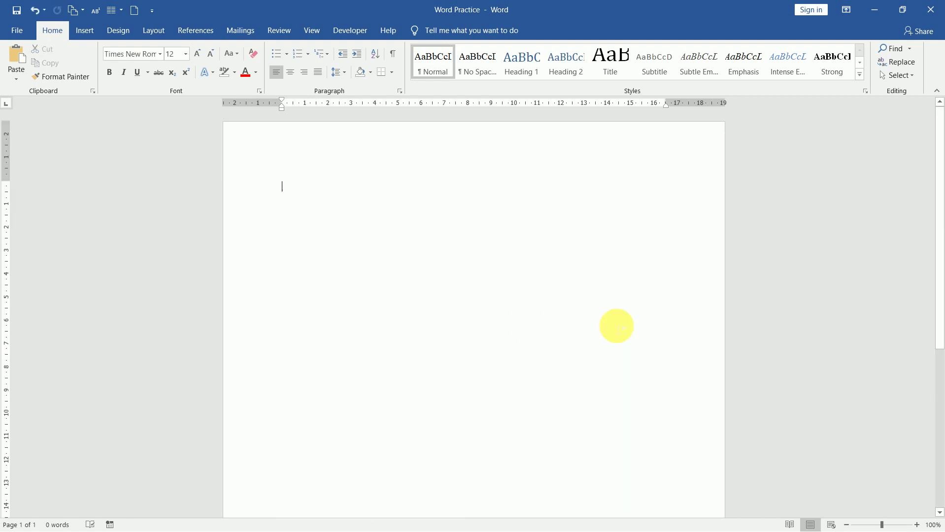
left_click(198, 54)
left_click(199, 54)
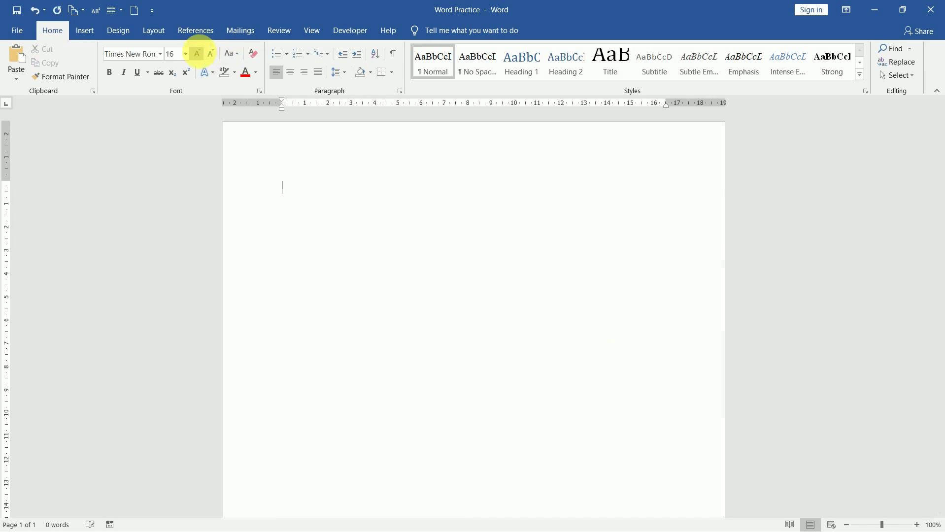
left_click(198, 54)
left_click(199, 54)
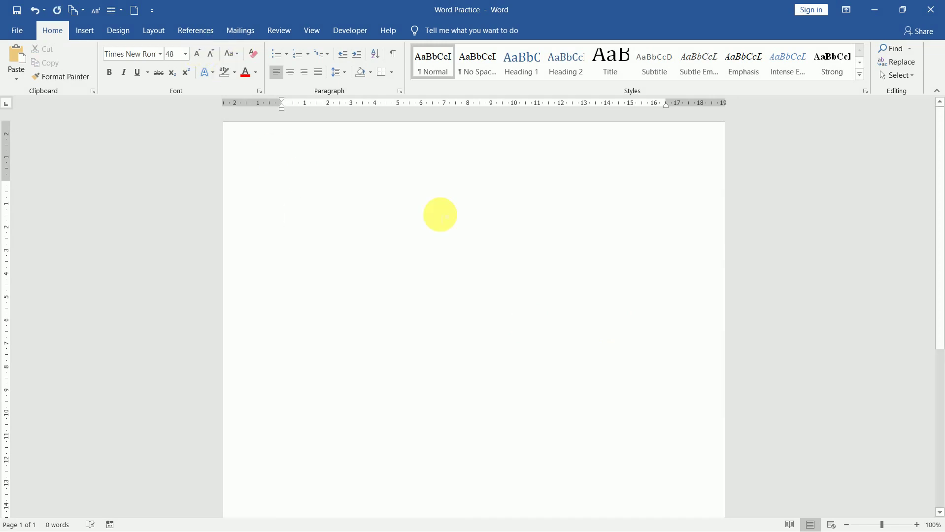
type("W")
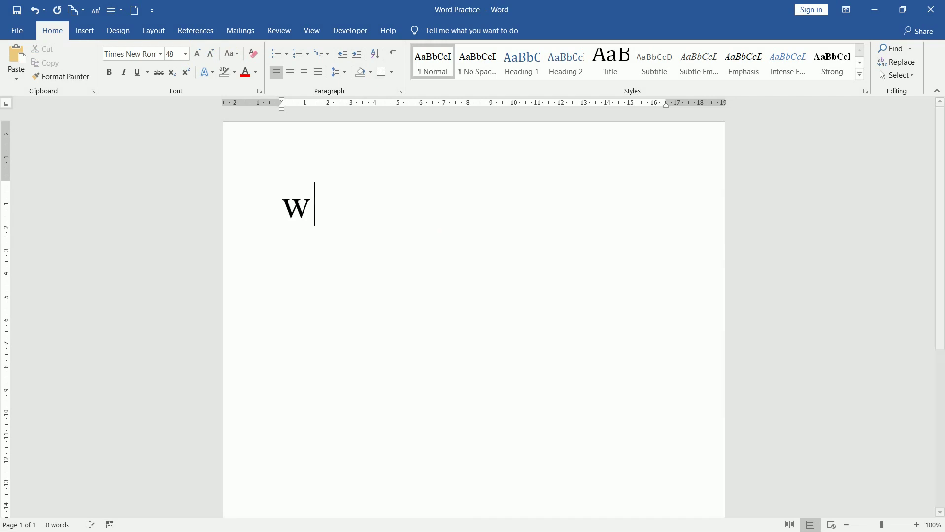
type("WW.facebo")
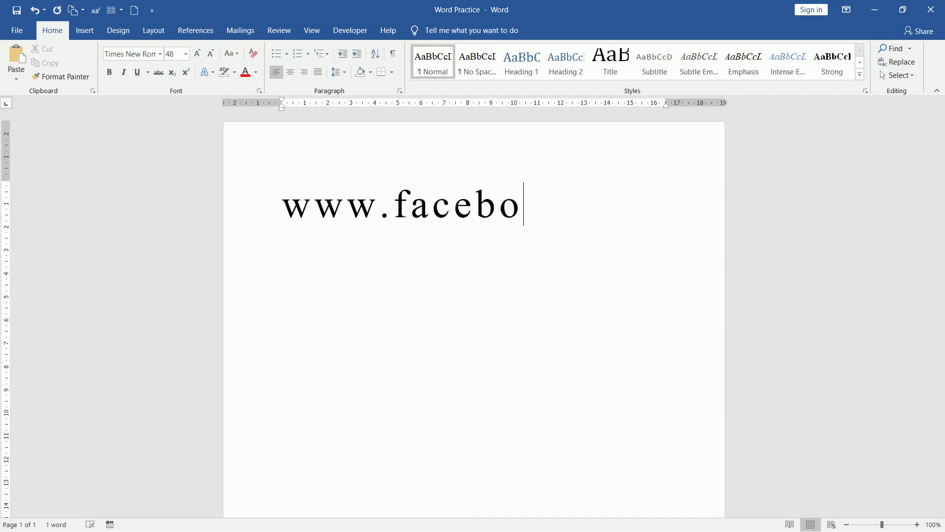
type("ok.com/")
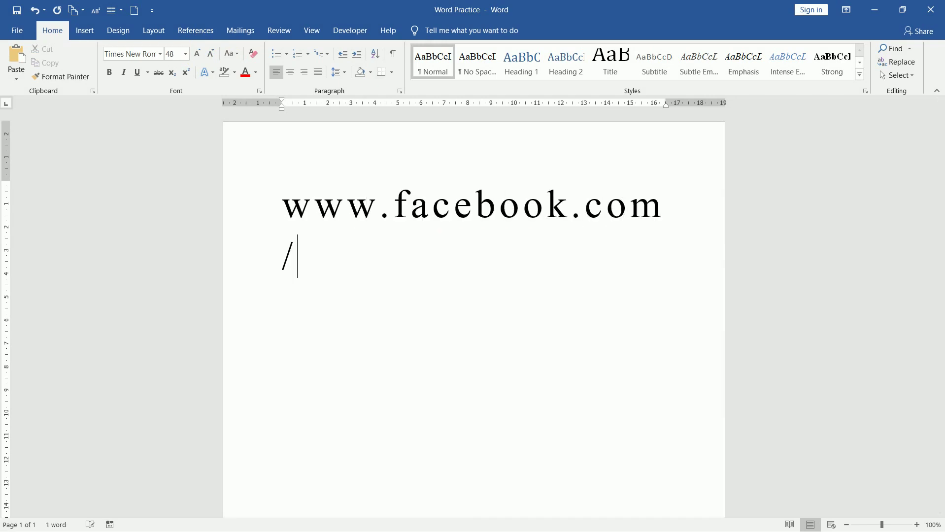
type("fittscertiport")
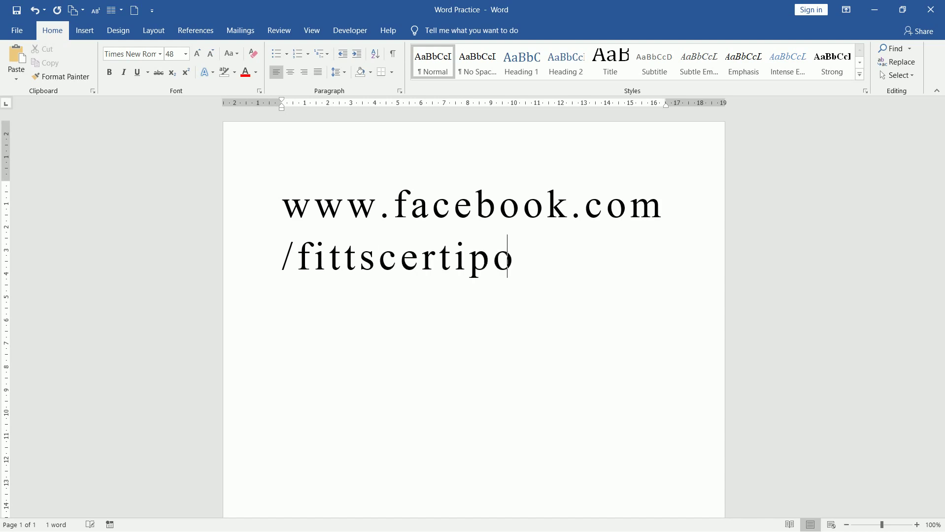
key("Return")
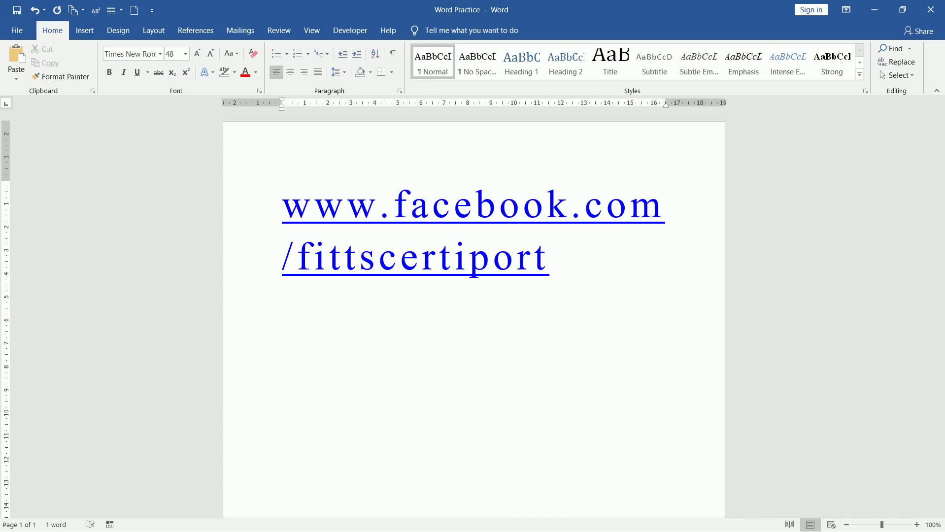
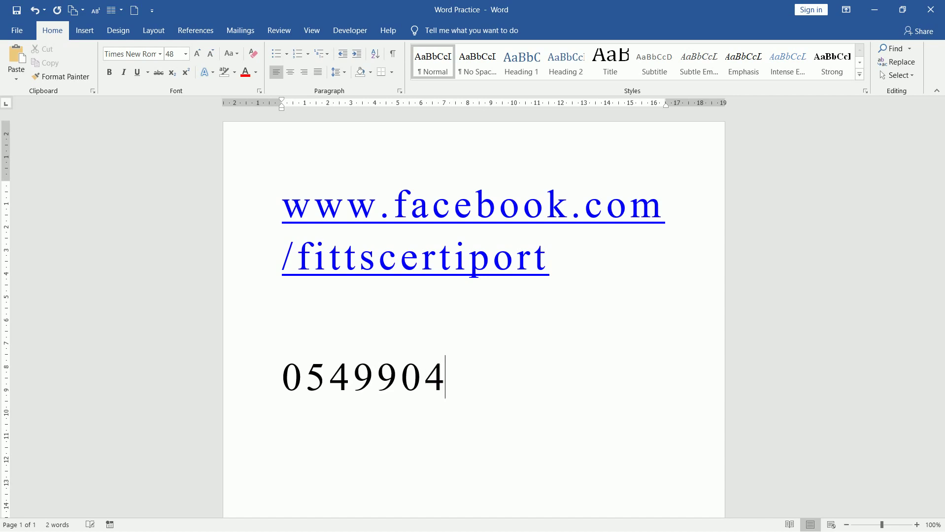
- Type the centre's phone number on the line below the URL, correcting a mistyped ending
key("Return")
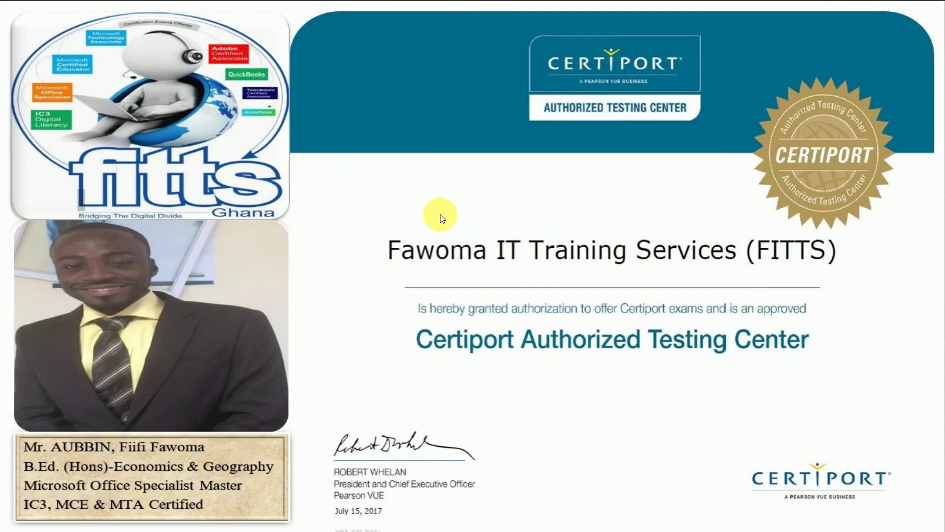
- Display the outro slide with the certificate issued to Fawoma IT Training Services (FITTS)
mouse_move(458, 2)
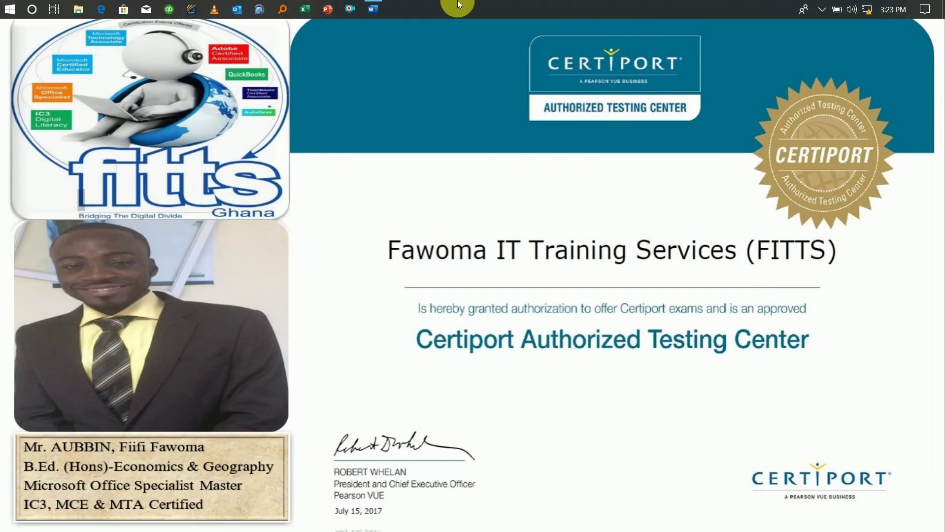